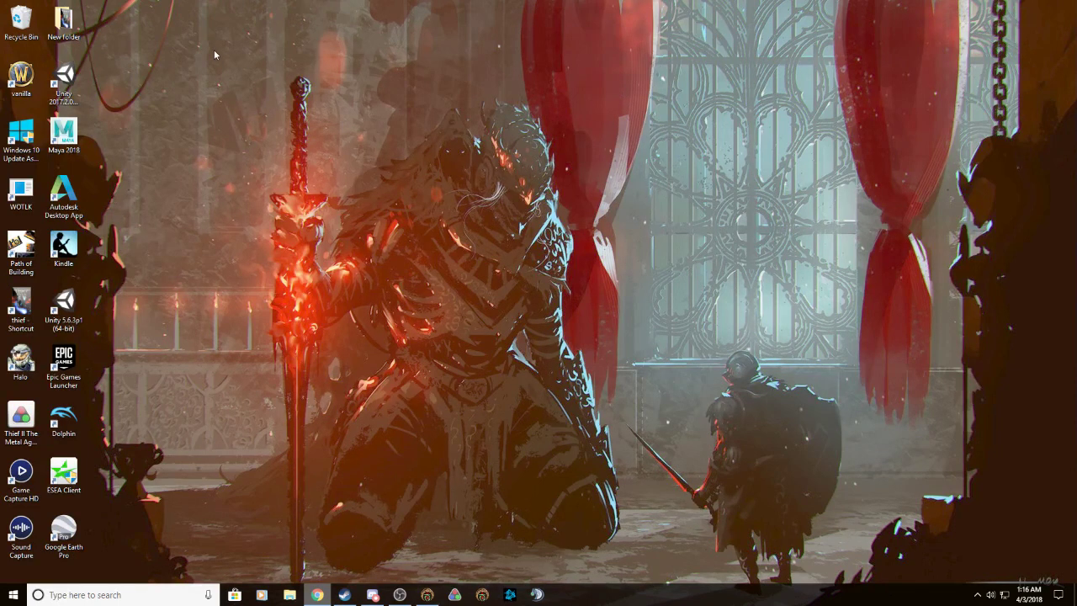
- Search the Steam store for 'thief' and open the Thief Gold store page
left_click_drag(213, 50, 724, 569)
left_click_drag(221, 52, 674, 579)
left_click_drag(221, 47, 690, 522)
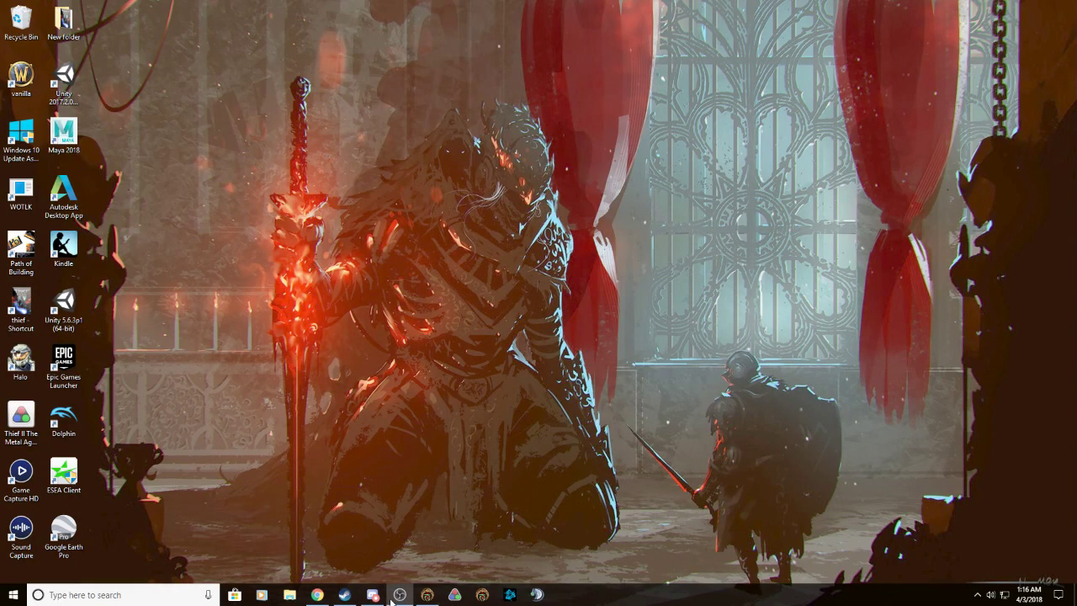
left_click(344, 595)
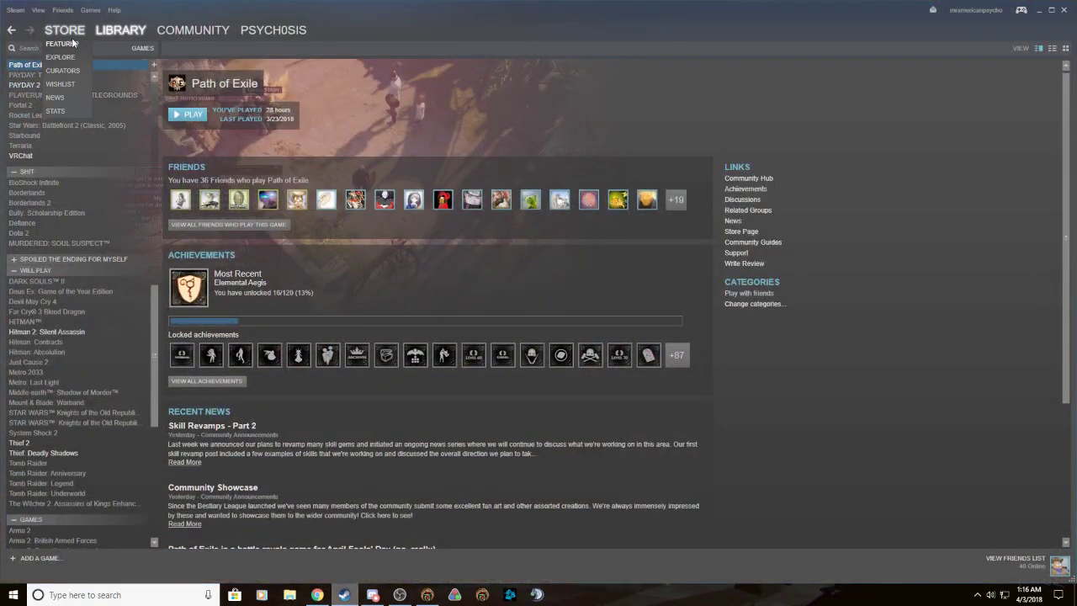
left_click(72, 37)
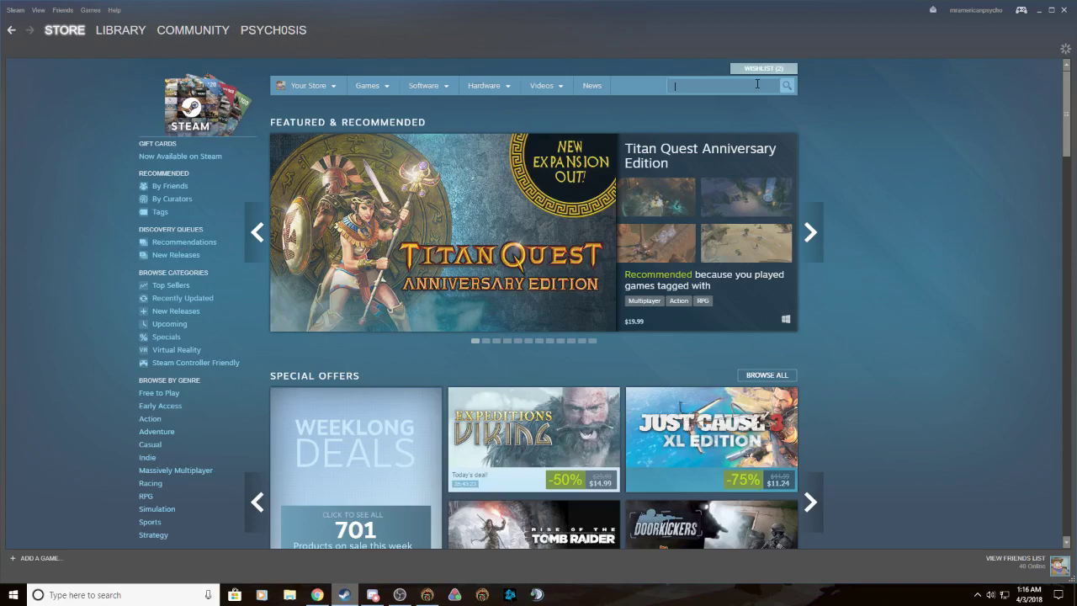
left_click(760, 81)
type("thief")
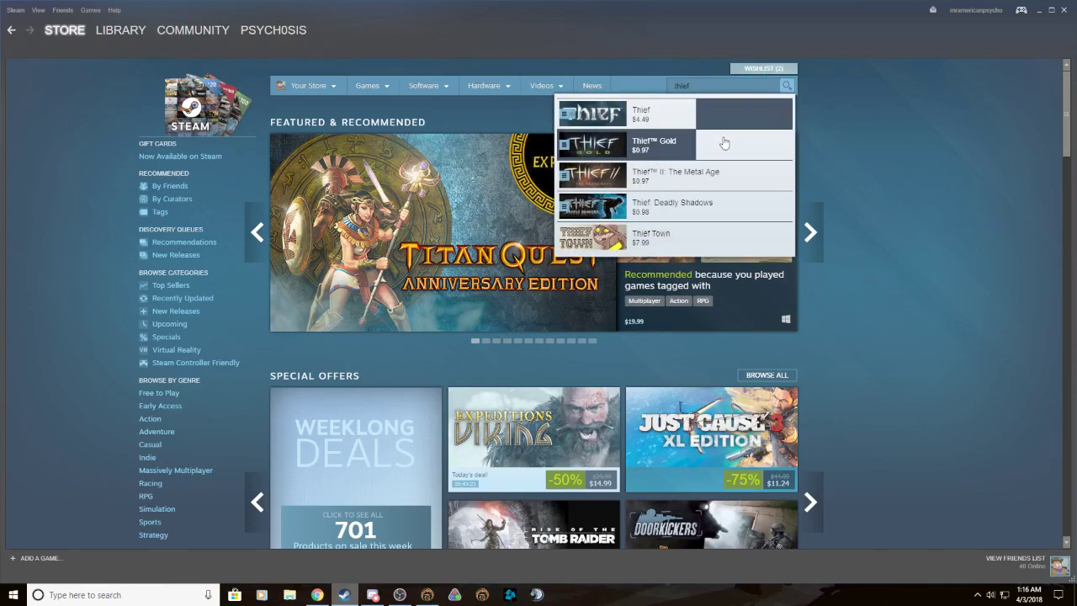
left_click(721, 143)
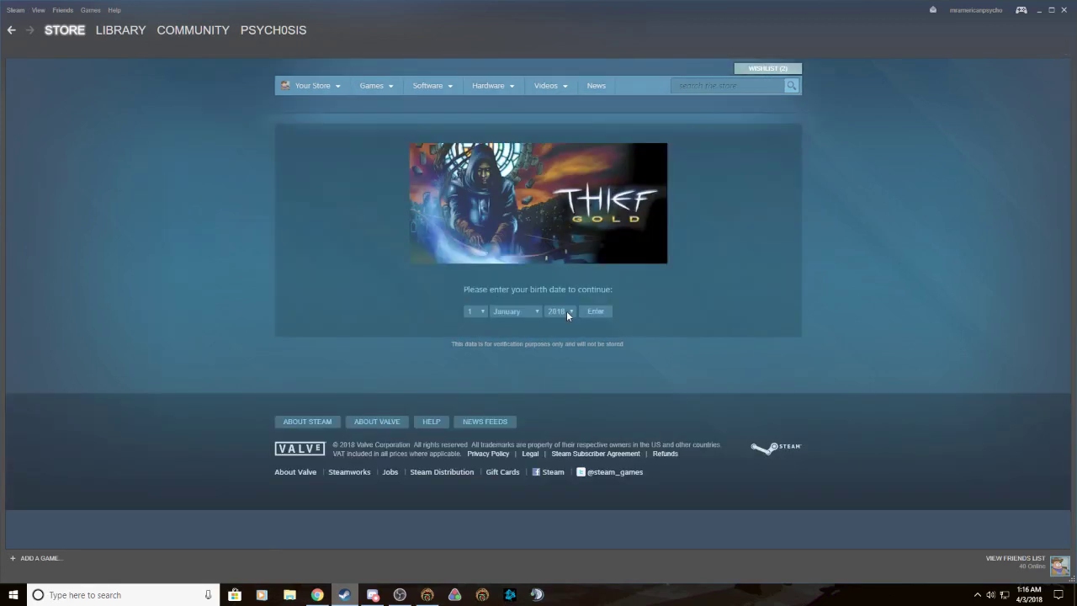
- Pass the age check with birth year 1996, then go to the Steam library
left_click(566, 310)
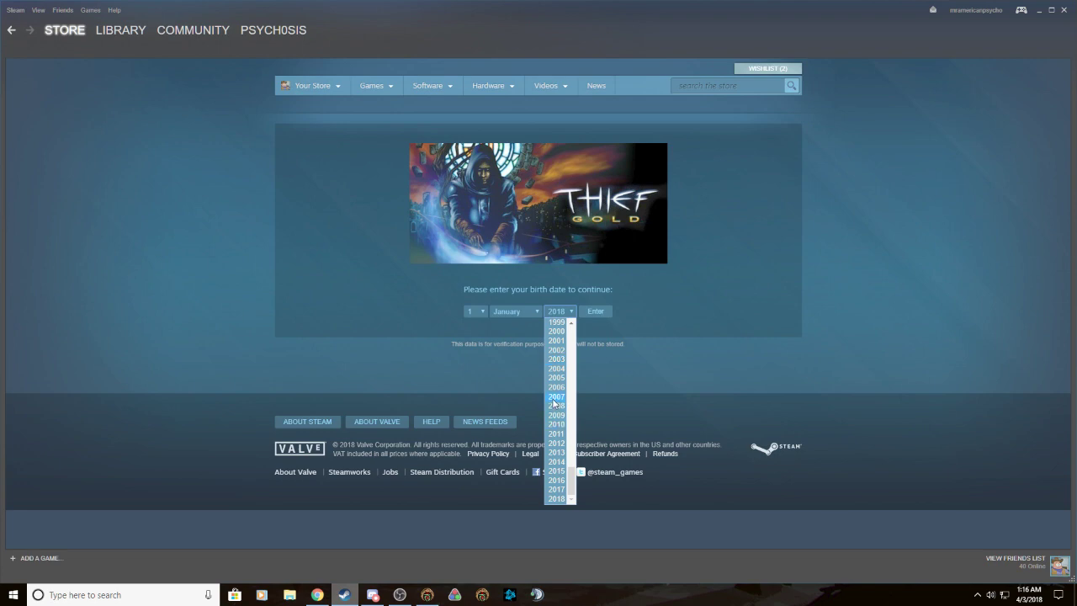
scroll(556, 342, "up", 2)
left_click(555, 342)
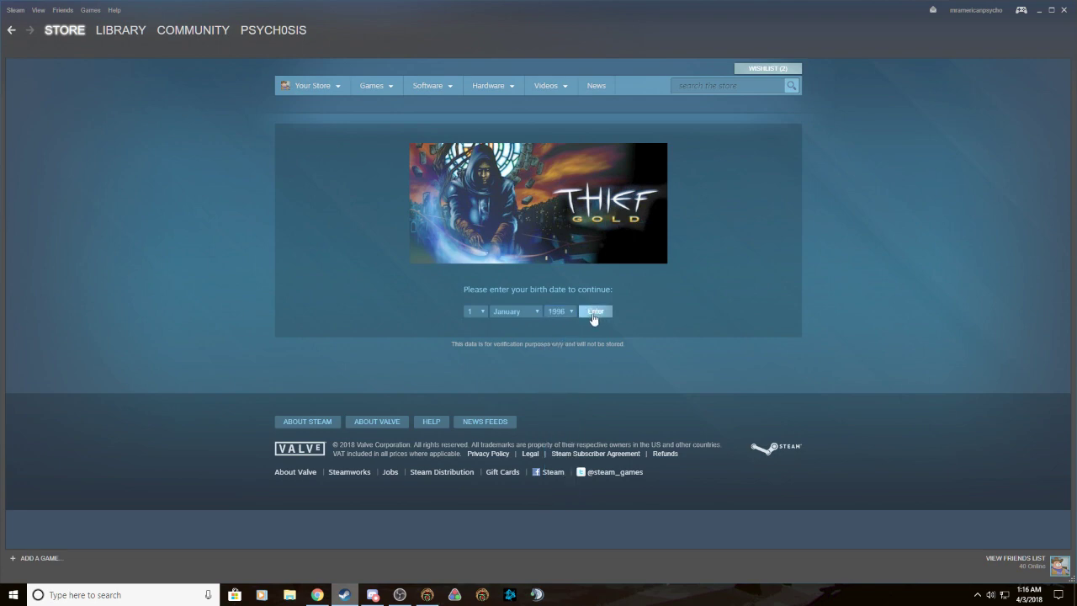
left_click(594, 312)
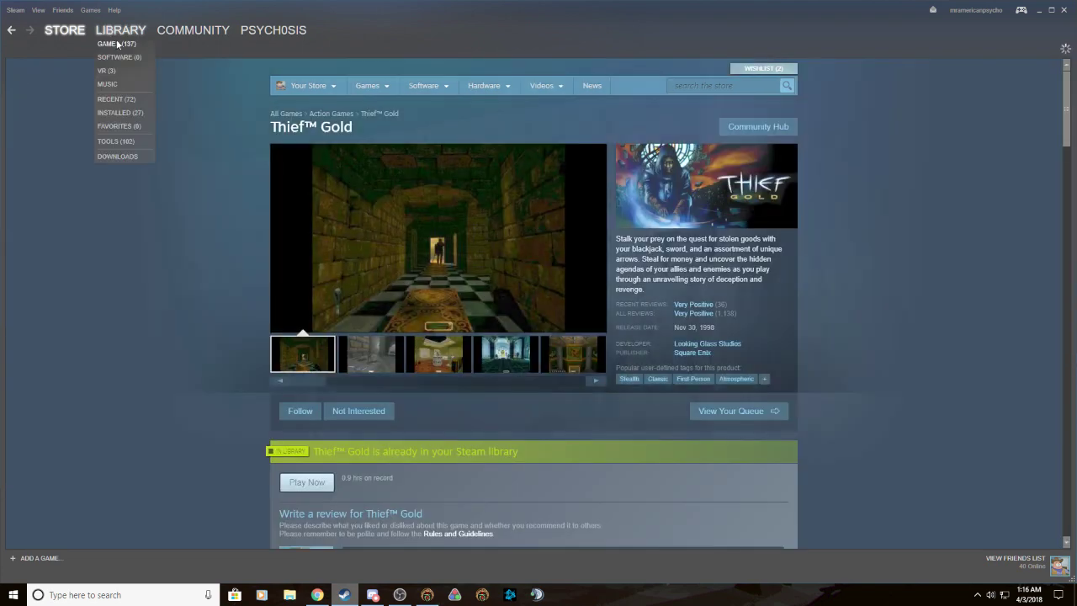
left_click(117, 43)
- Minimize Steam so the desktop is showing
left_click(1040, 11)
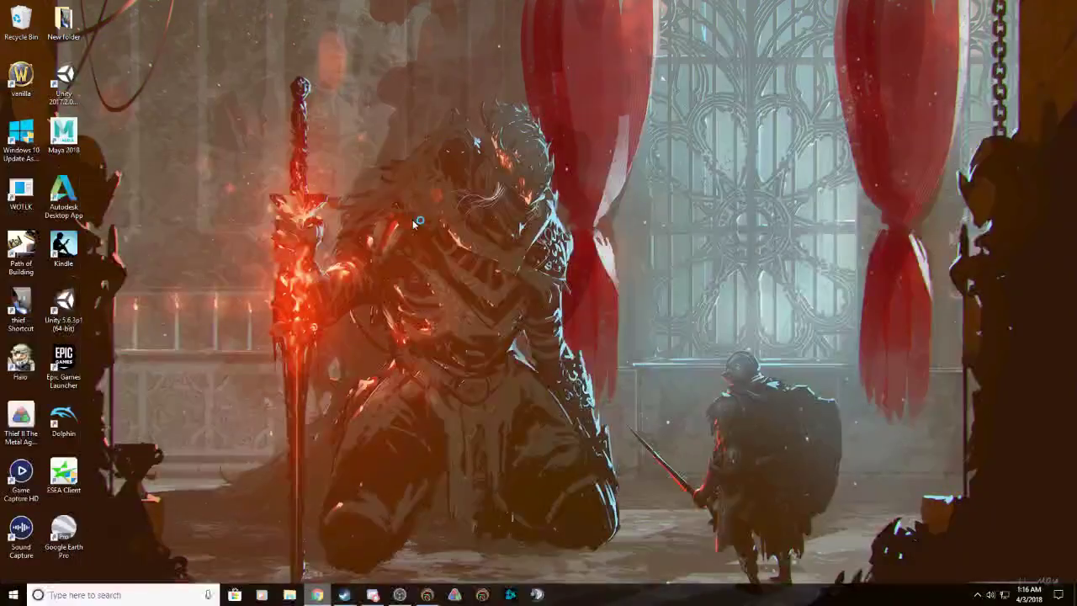
left_click_drag(241, 36, 719, 556)
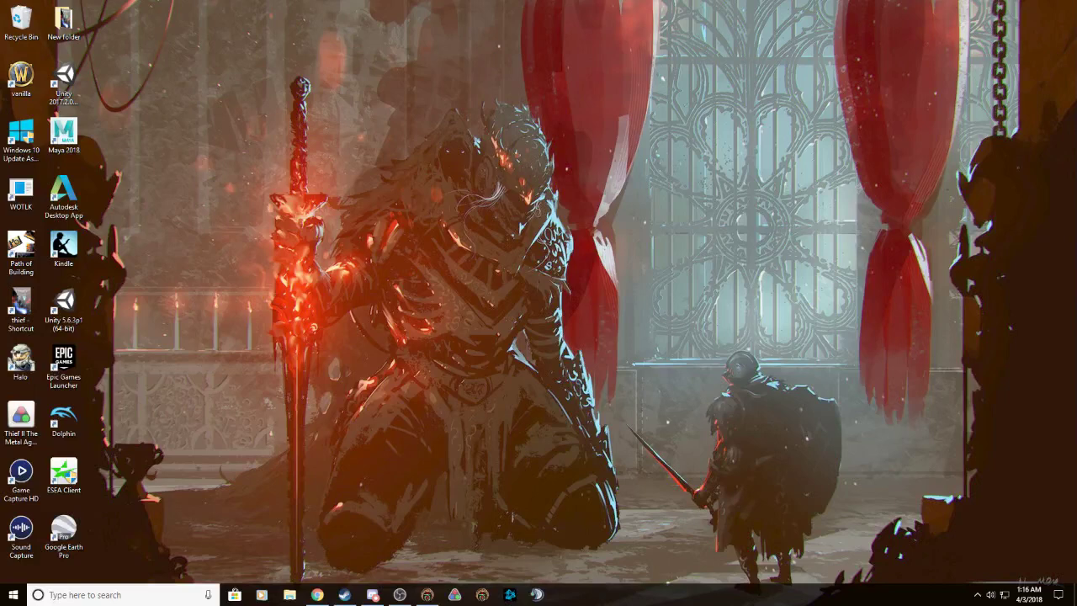
left_click(345, 595)
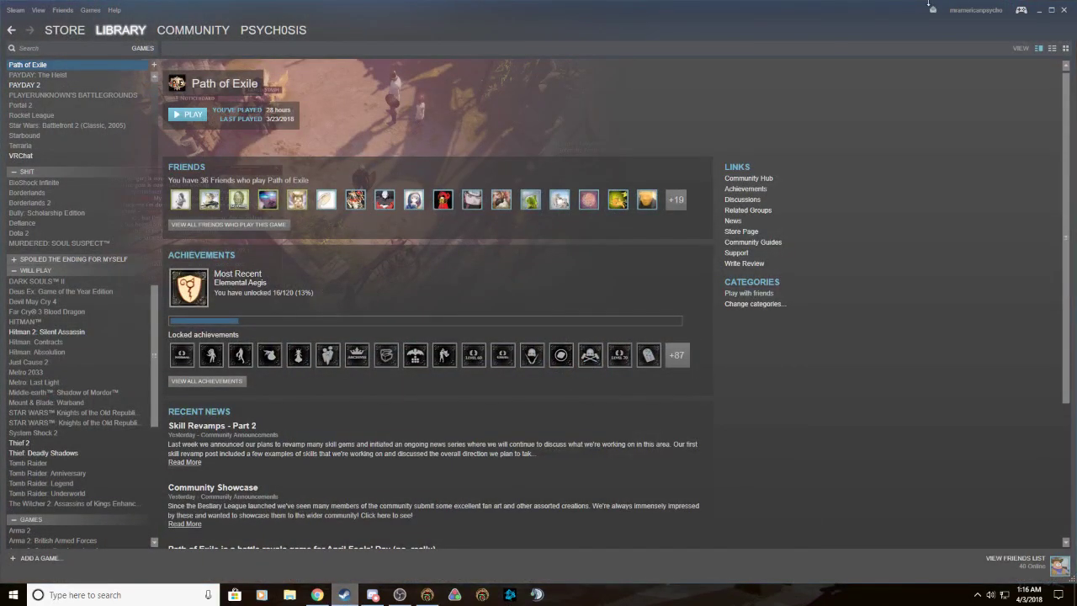
left_click(1040, 11)
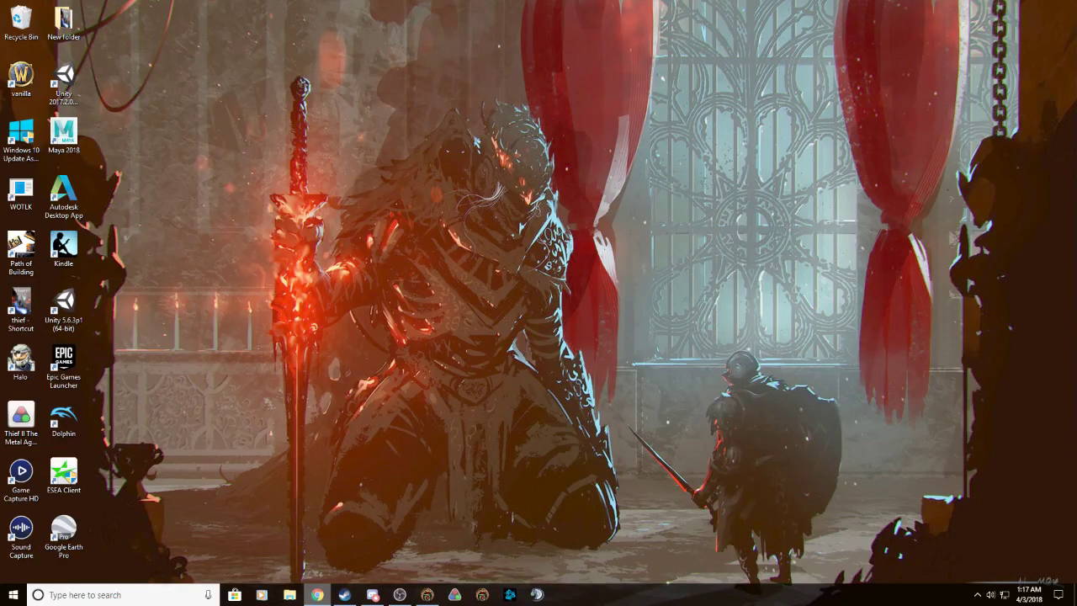
- From your speedrun.com profile, open the Thief: Gold Any% Normal New Dark leaderboard
left_click(317, 596)
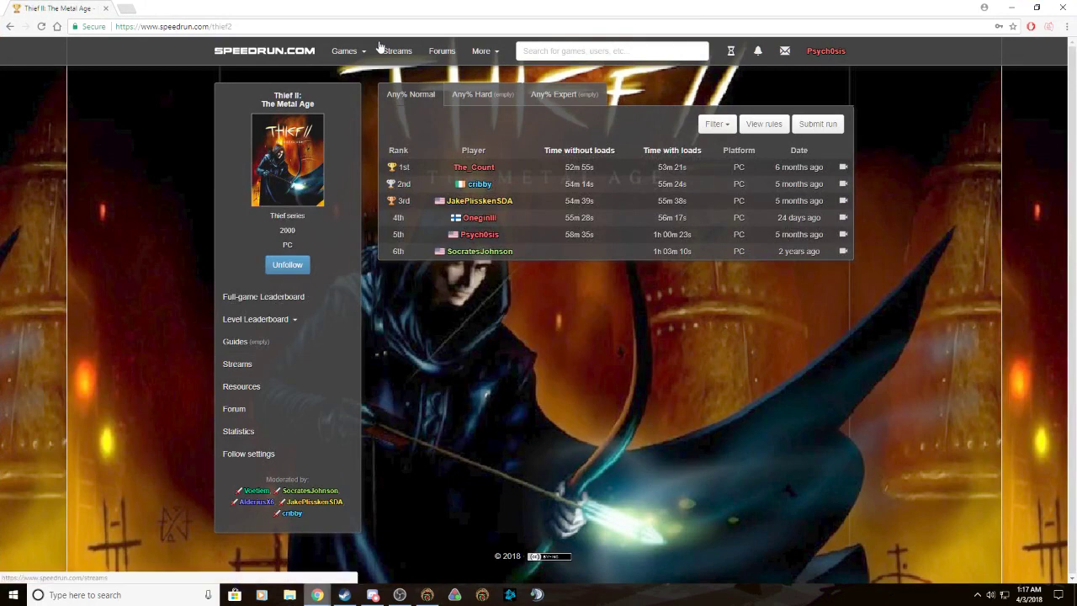
left_click(825, 51)
left_click(822, 75)
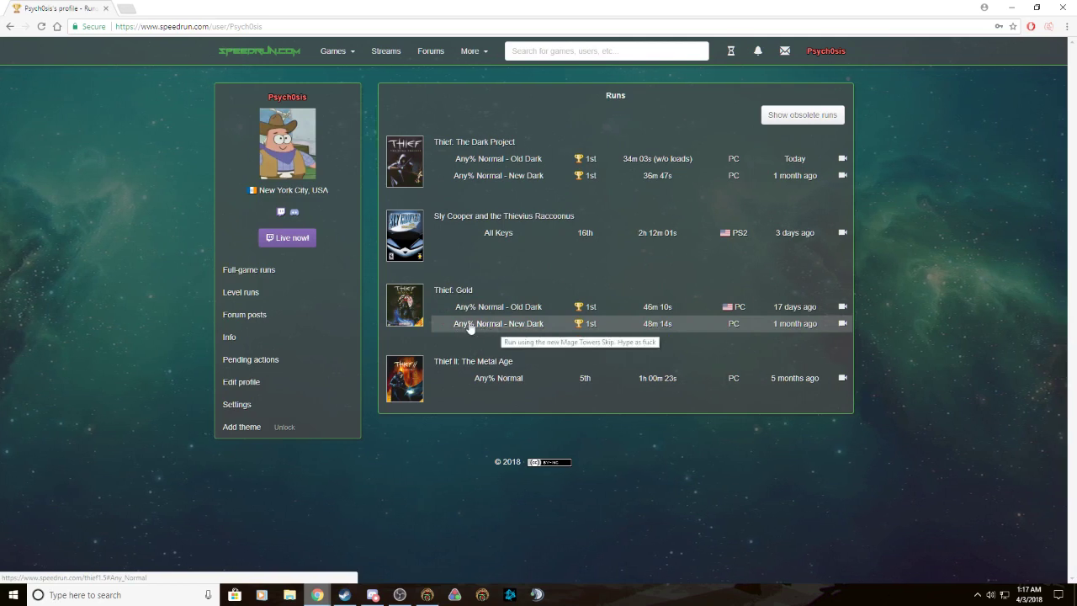
left_click(521, 327)
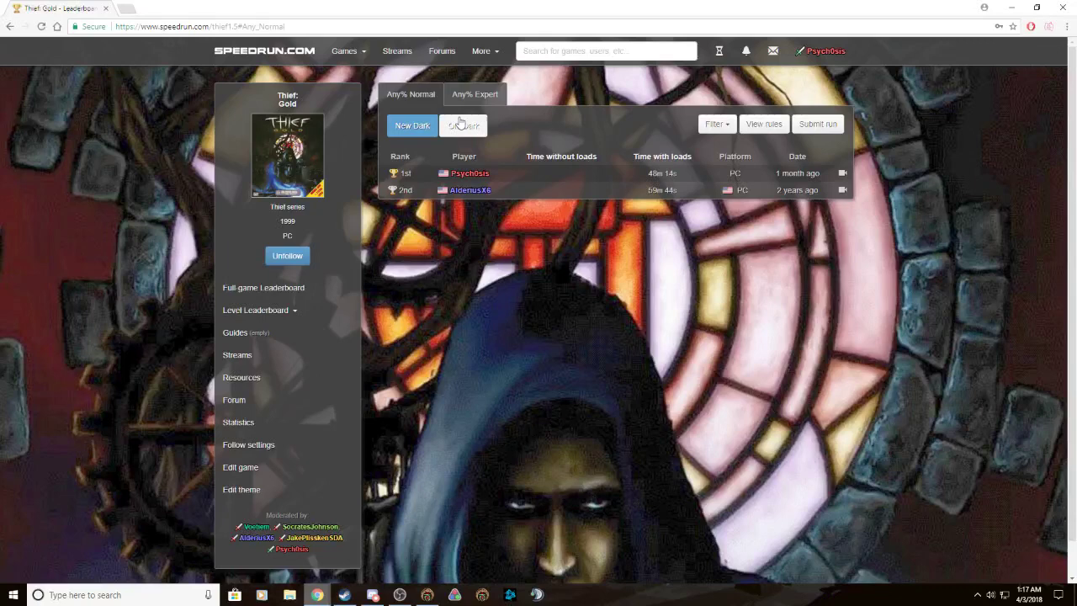
- Toggle between Old Dark and New Dark runs, then switch to the Any% Expert category
left_click(463, 125)
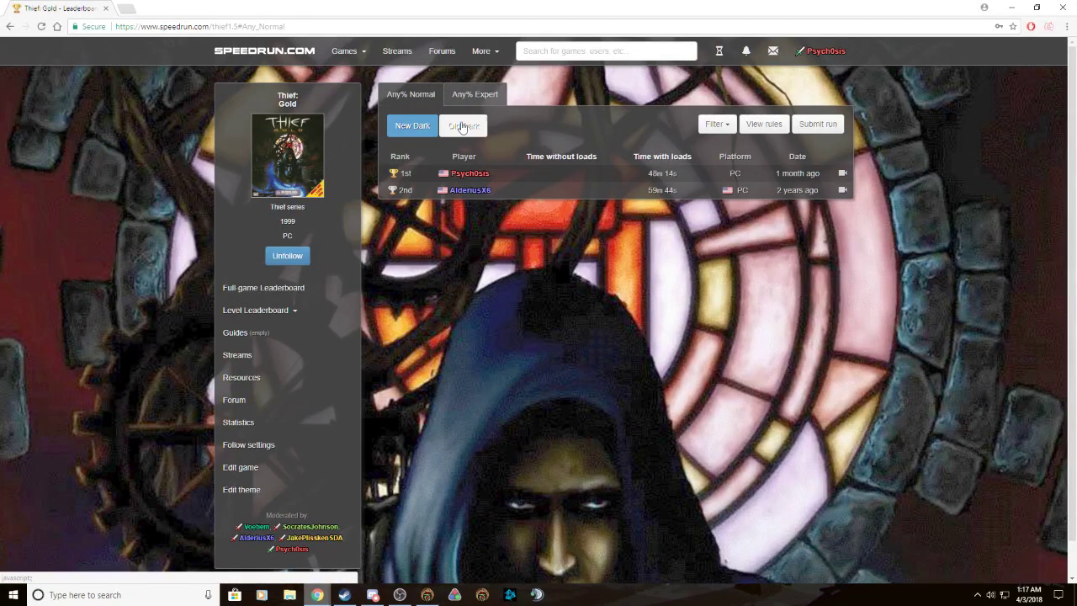
left_click(412, 125)
left_click(481, 97)
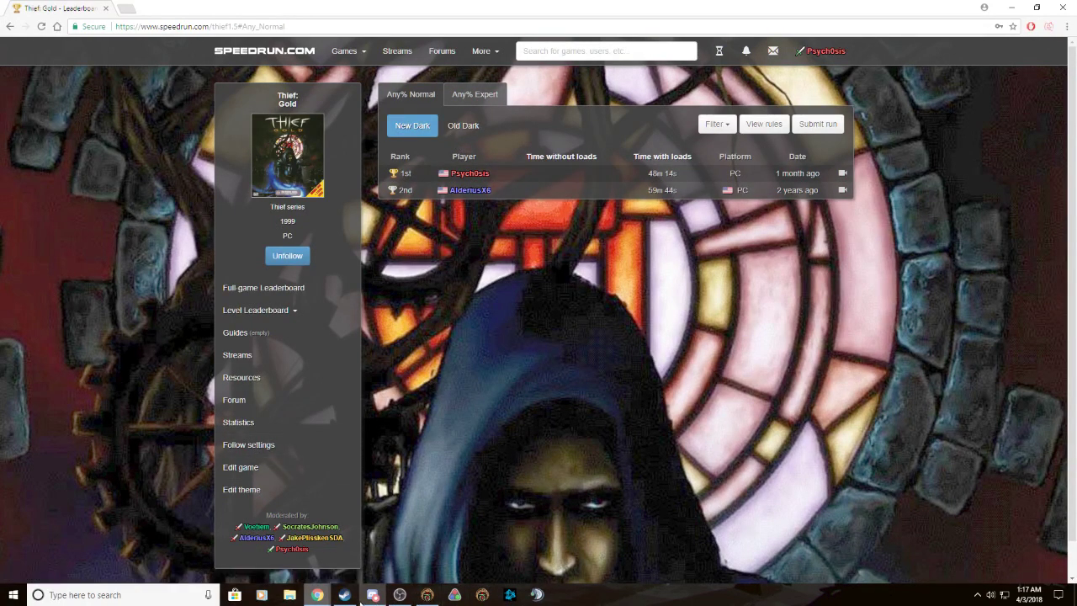
- Glance at Steam, then return to the Thief: Gold leaderboard browser window
left_click(344, 595)
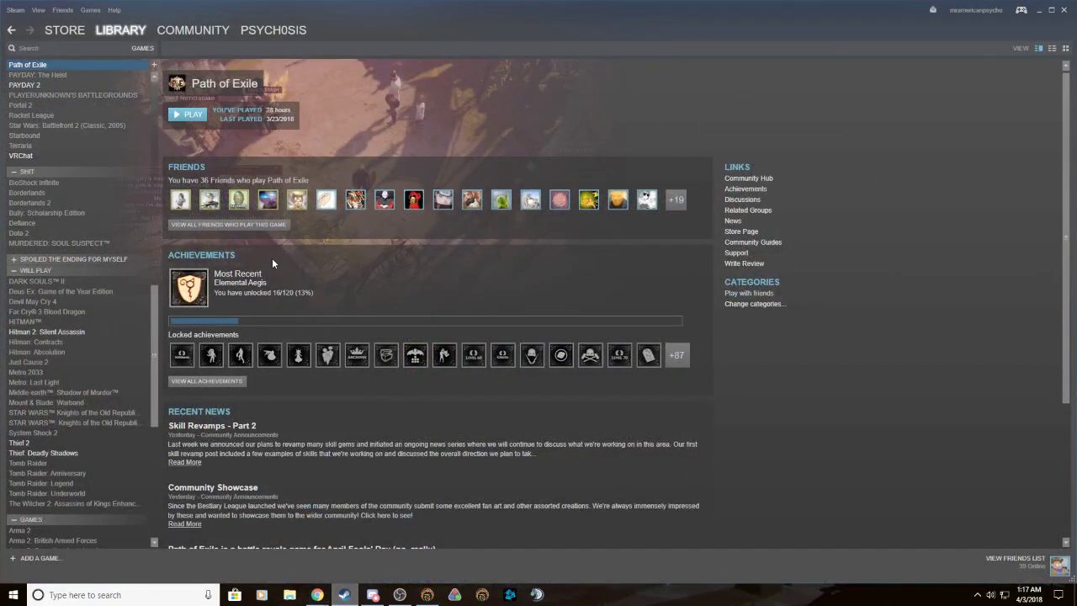
mouse_move(55, 31)
mouse_move(317, 595)
left_click(362, 552)
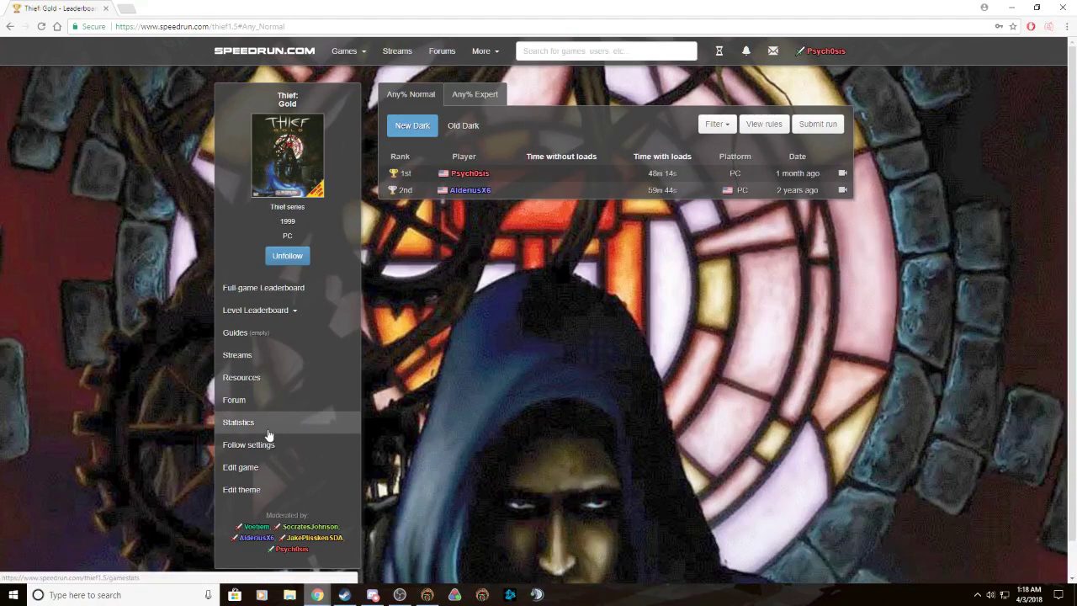
- In File Explorer, copy all the game files from the Steam thief_gold folder
left_click(289, 595)
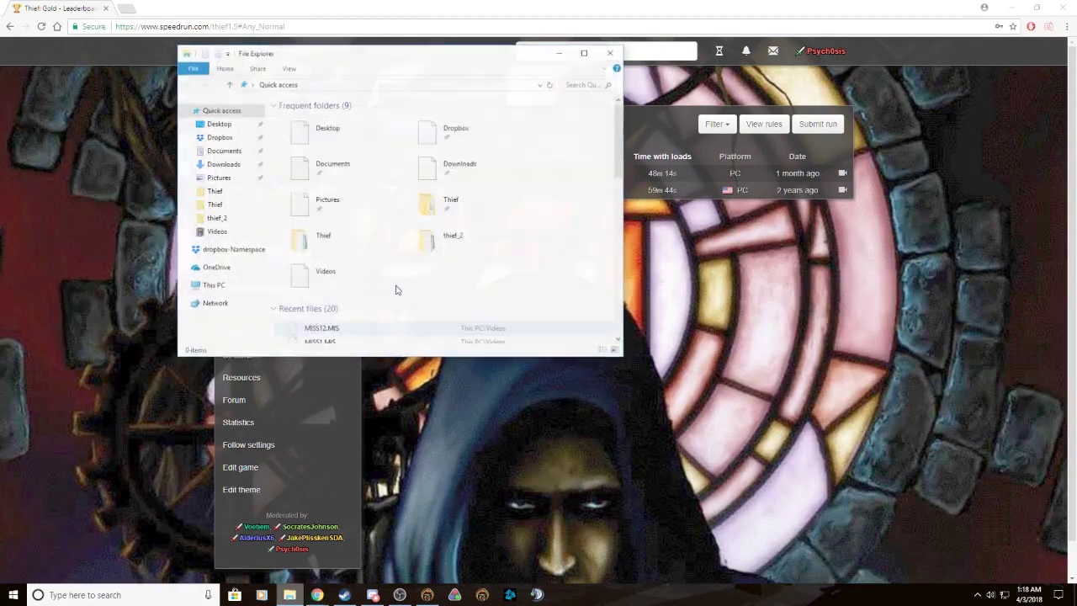
left_click_drag(365, 43, 0, 51)
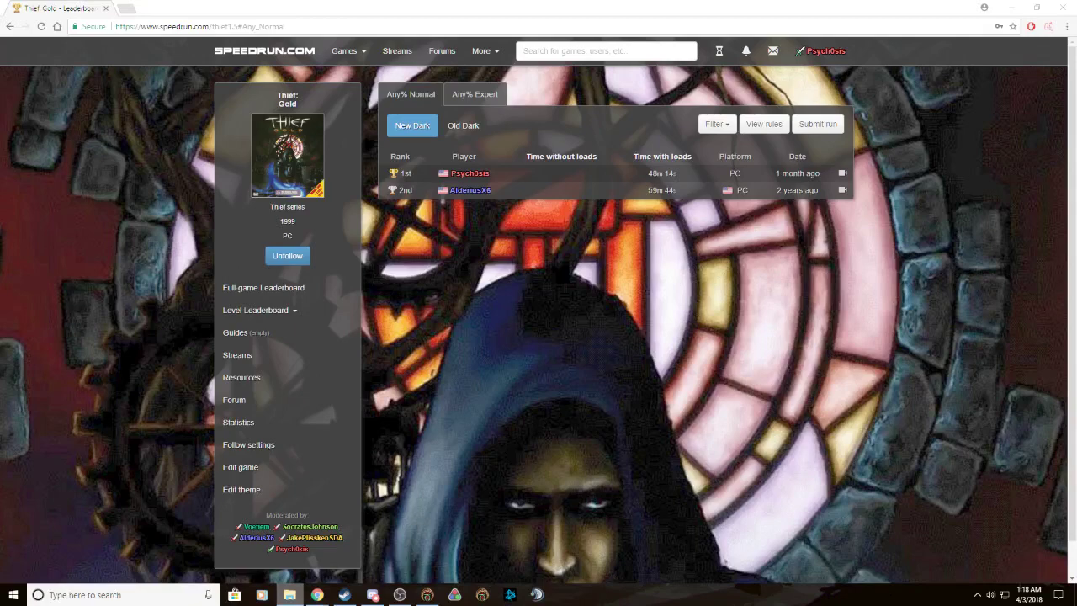
left_click_drag(1076, 81, 499, 82)
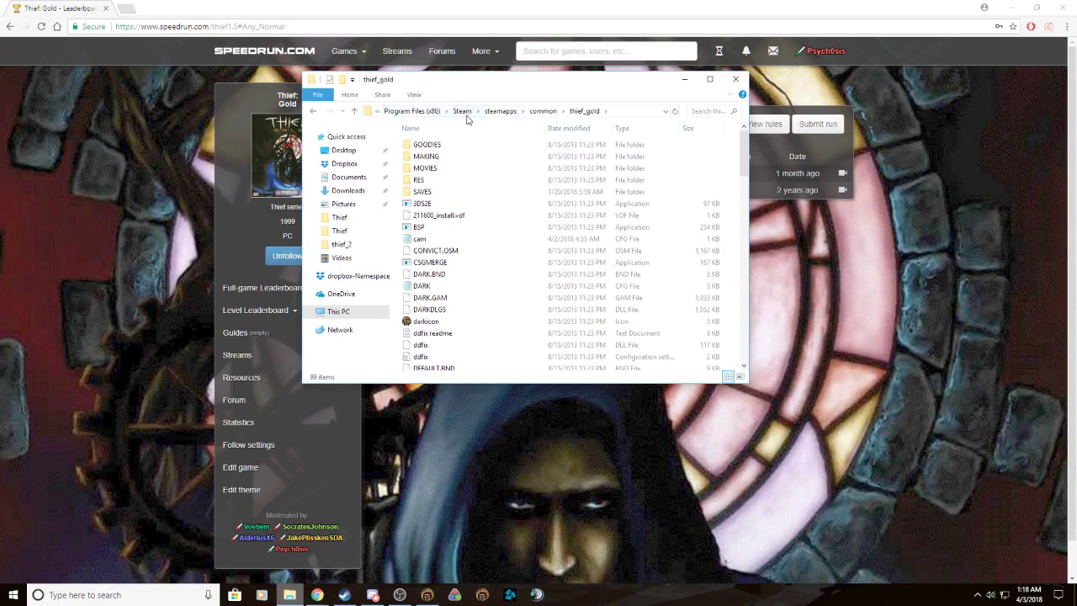
left_click_drag(744, 155, 748, 181)
left_click_drag(748, 383, 896, 566)
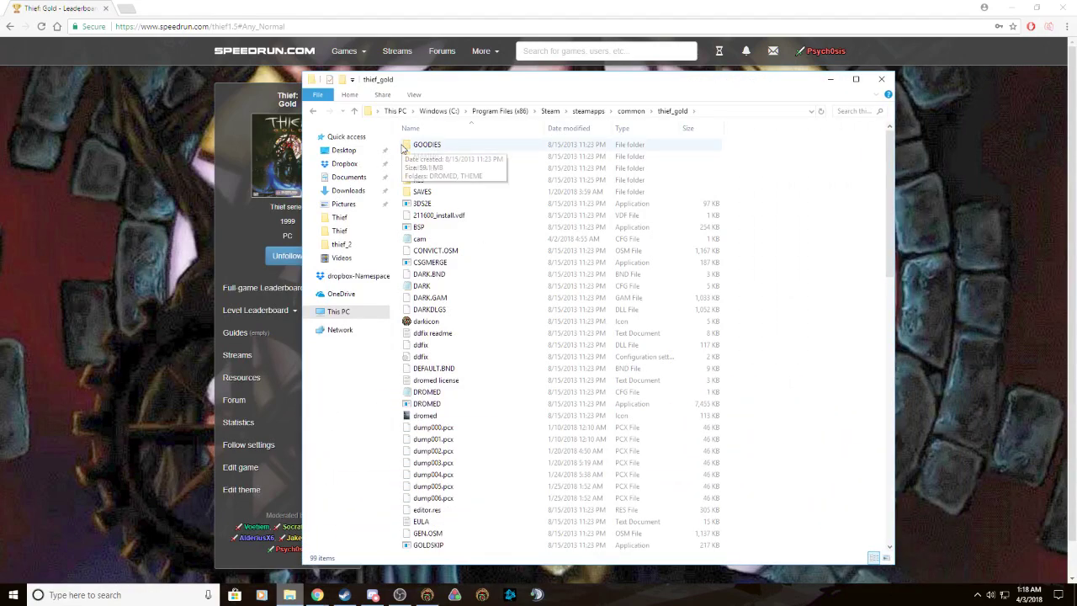
left_click_drag(399, 148, 688, 579)
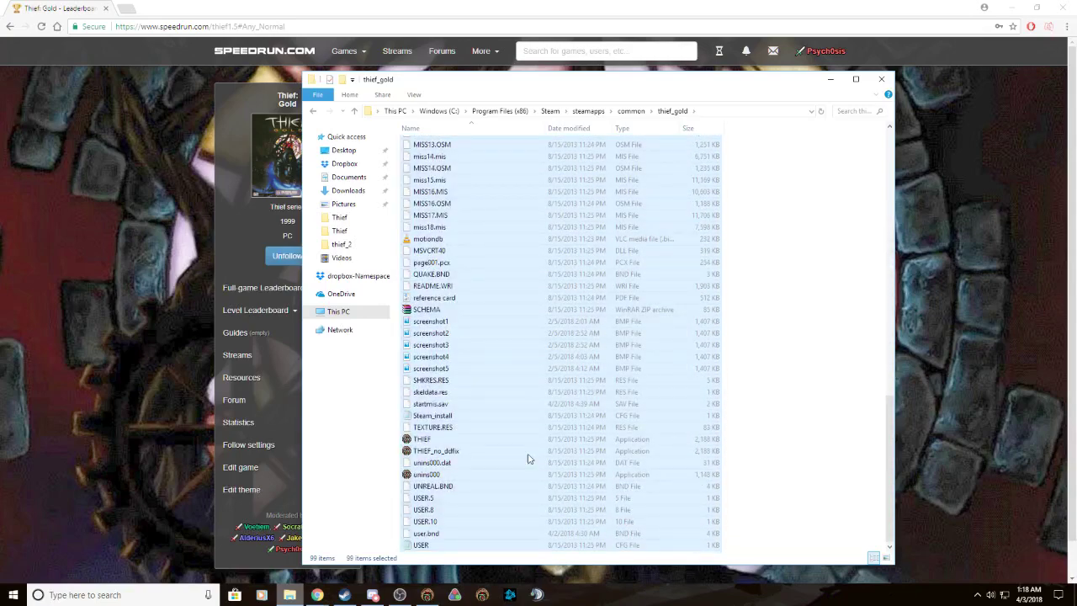
right_click(490, 362)
left_click(515, 292)
left_click(765, 307)
- Navigate up through Program Files (x86) to the root of Windows (C:)
left_click(500, 111)
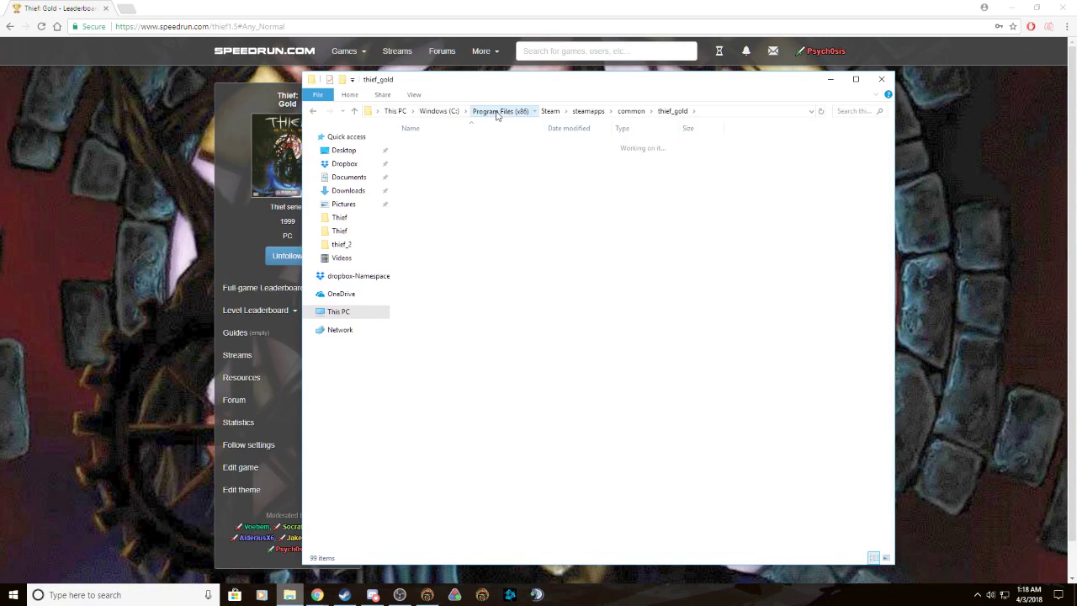
left_click(425, 111)
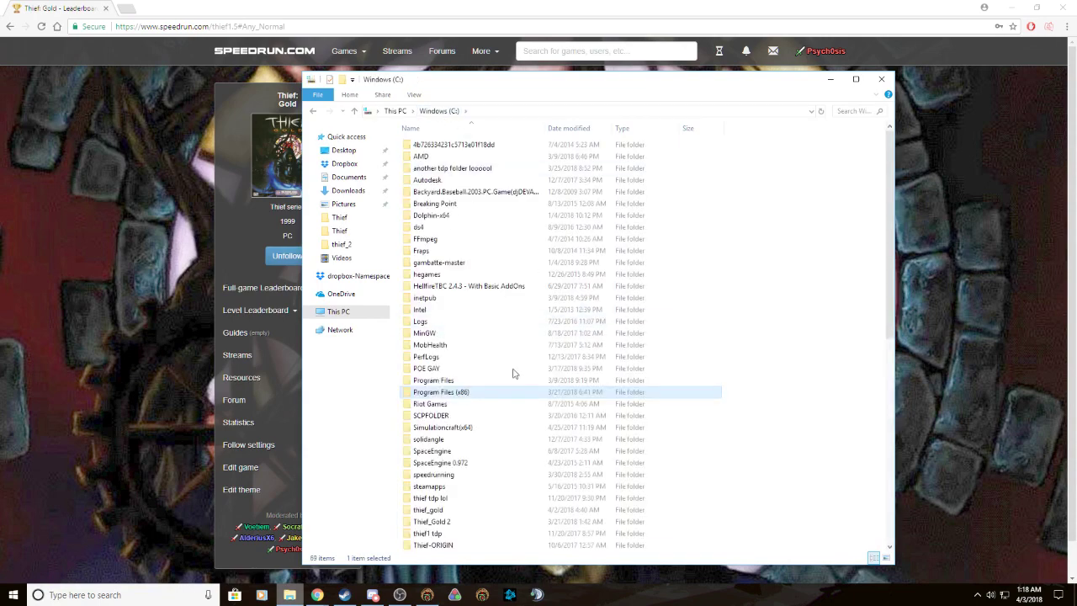
scroll(516, 383, "down", 5)
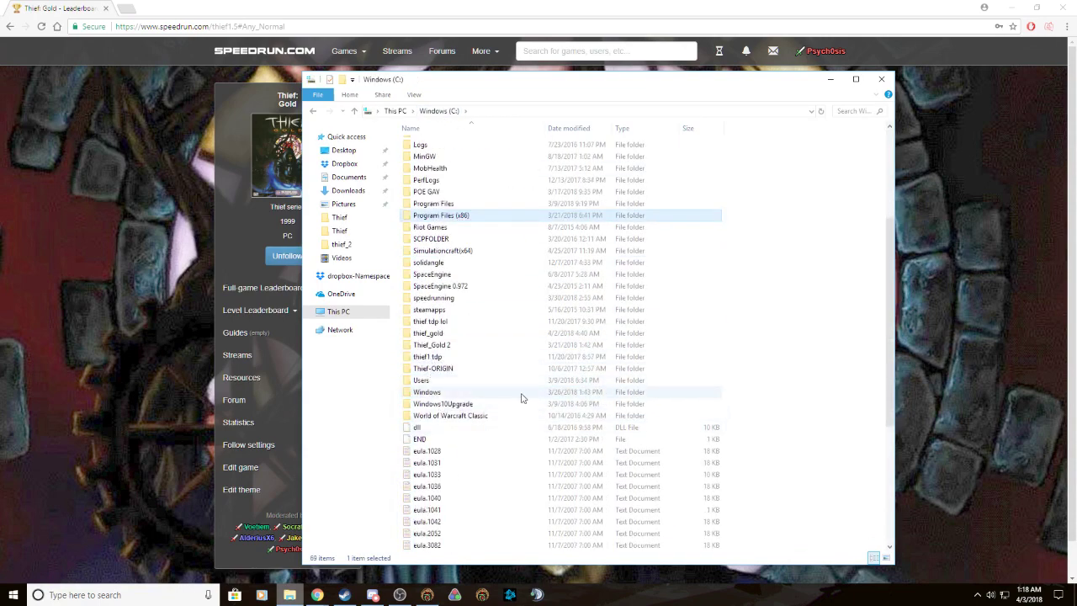
scroll(524, 397, "up", 5)
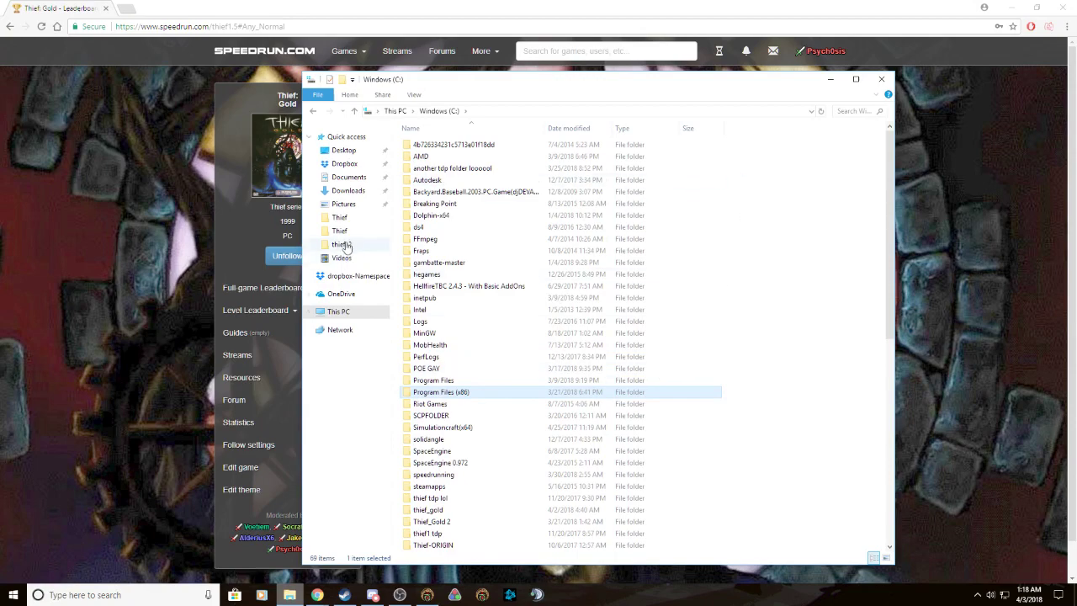
scroll(665, 340, "down", 3)
scroll(665, 340, "up", 3)
- Create a new folder on C: named 'Tutorial game'
left_click(342, 80)
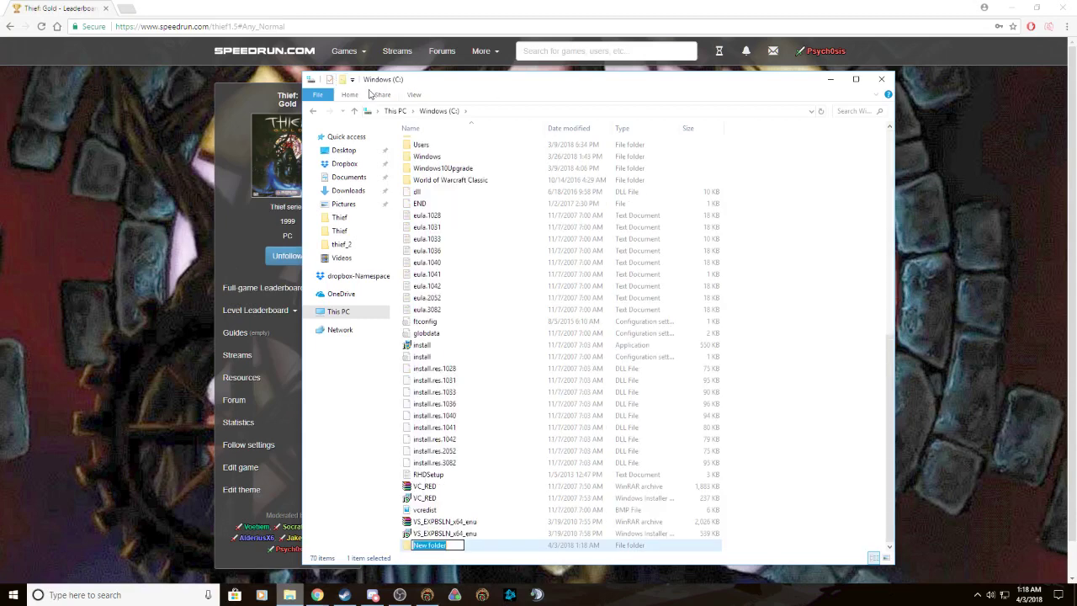
type("Tutorial")
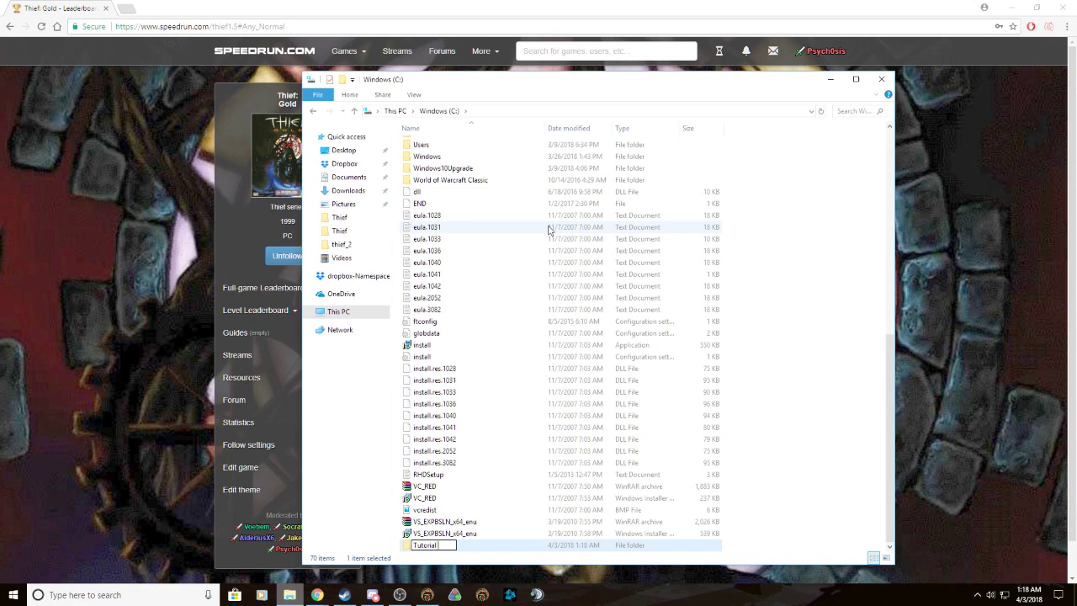
type(" game")
key("Return")
- Open Tutorial game, let the thief_gold files copy in, and select them all with Ctrl+A
double_click(443, 545)
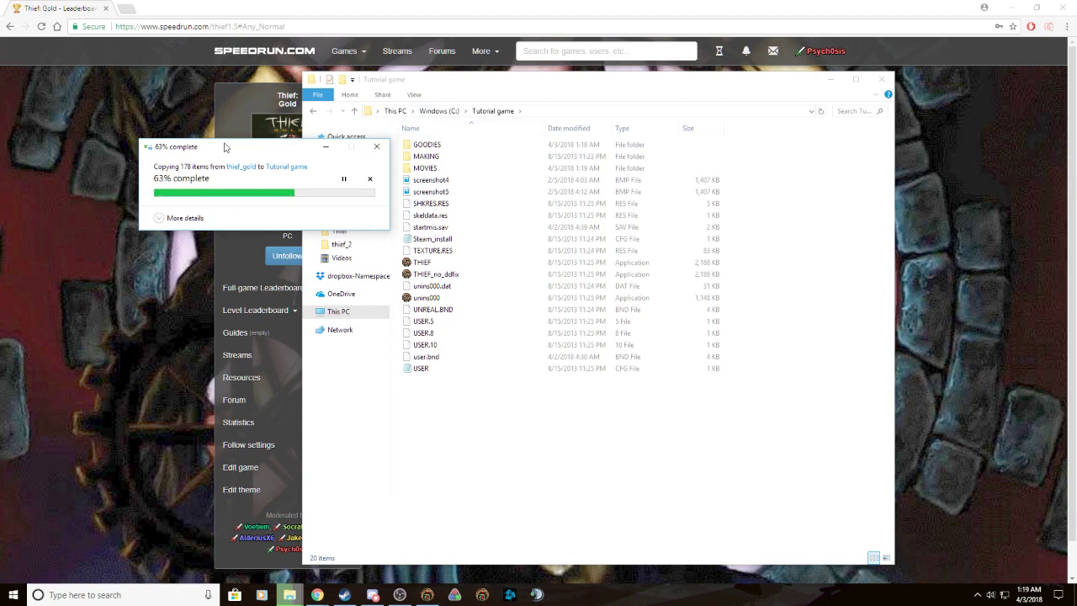
left_click_drag(225, 147, 394, 144)
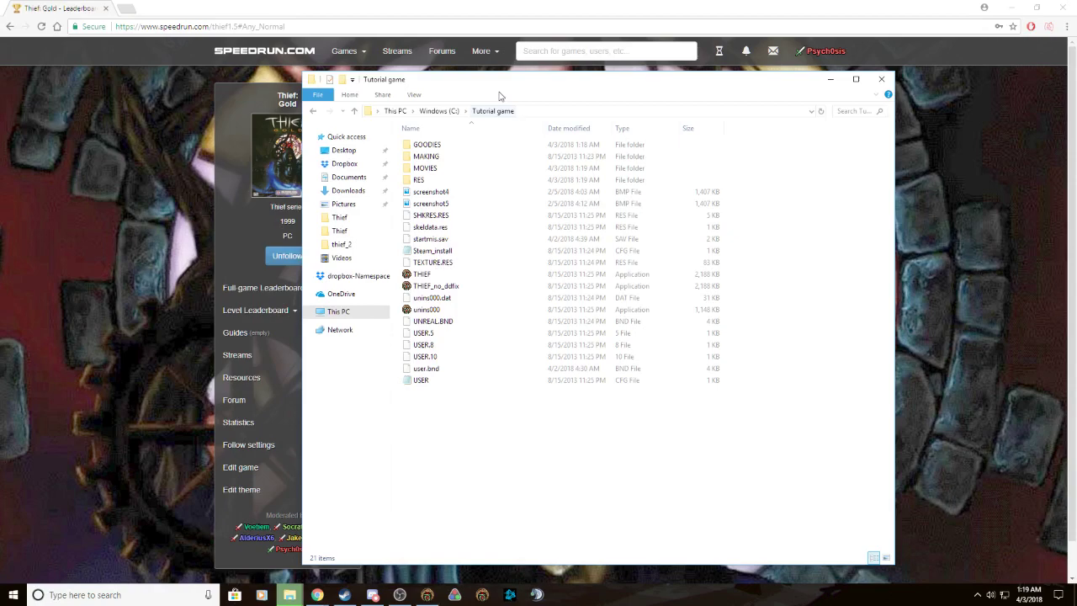
left_click_drag(503, 74, 700, 84)
left_click_drag(552, 92, 708, 88)
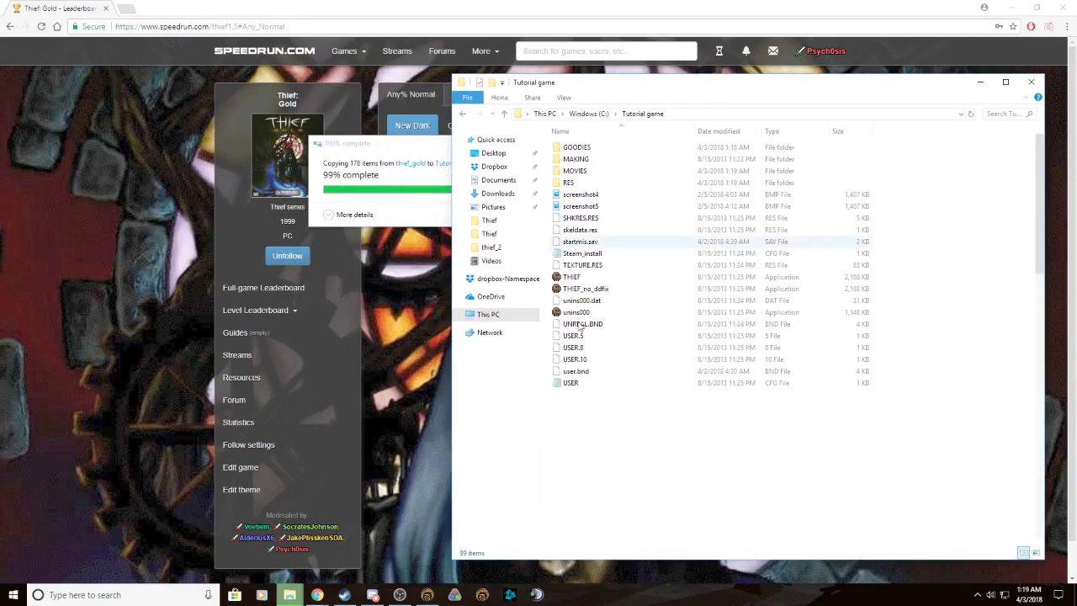
scroll(547, 394, "down", 5)
key("ctrl+a")
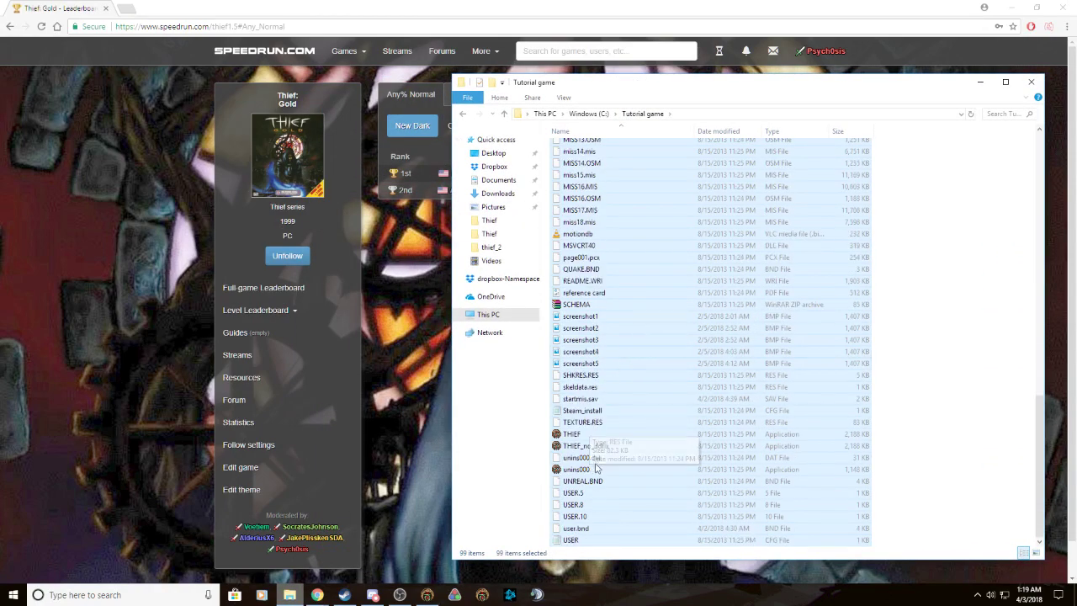
scroll(588, 393, "up", 4)
scroll(589, 455, "down", 10)
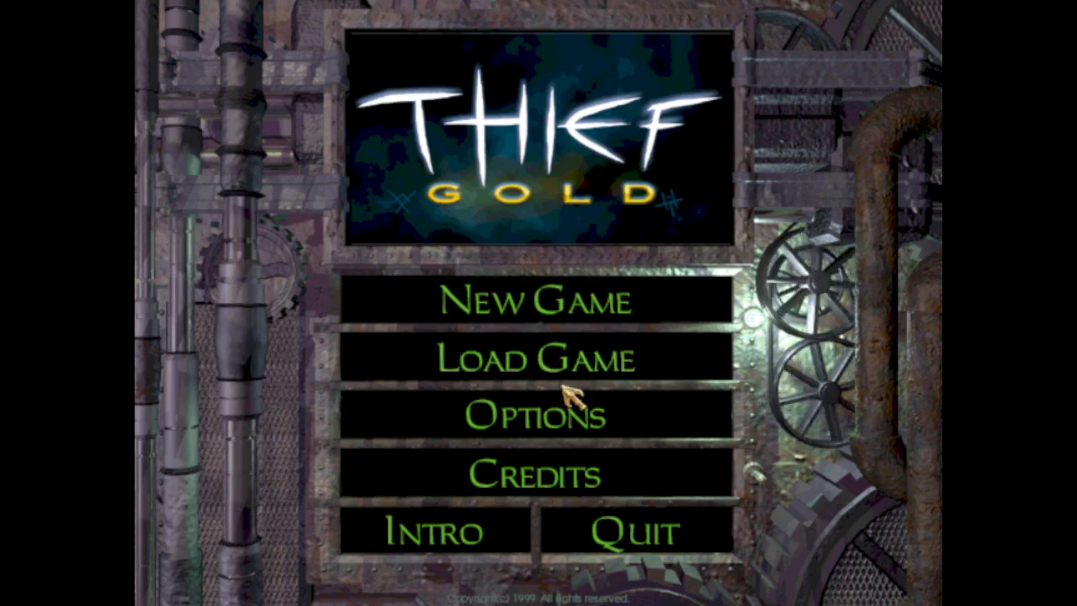
- Cancel out of New Game, browse the Video resolution list in Options, then return to the main menu
left_click(564, 307)
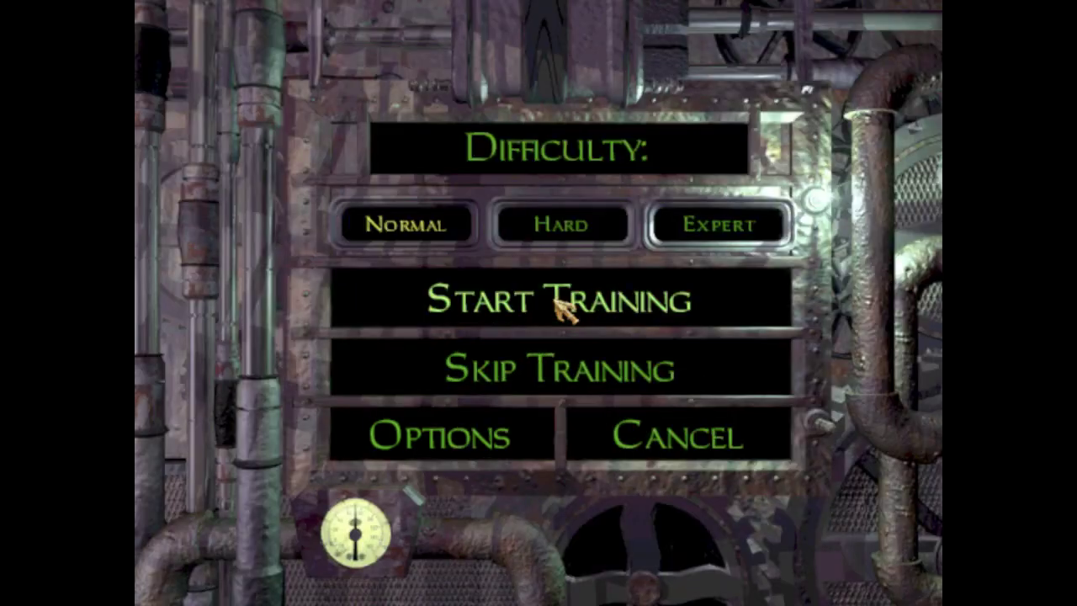
left_click(690, 445)
left_click(557, 424)
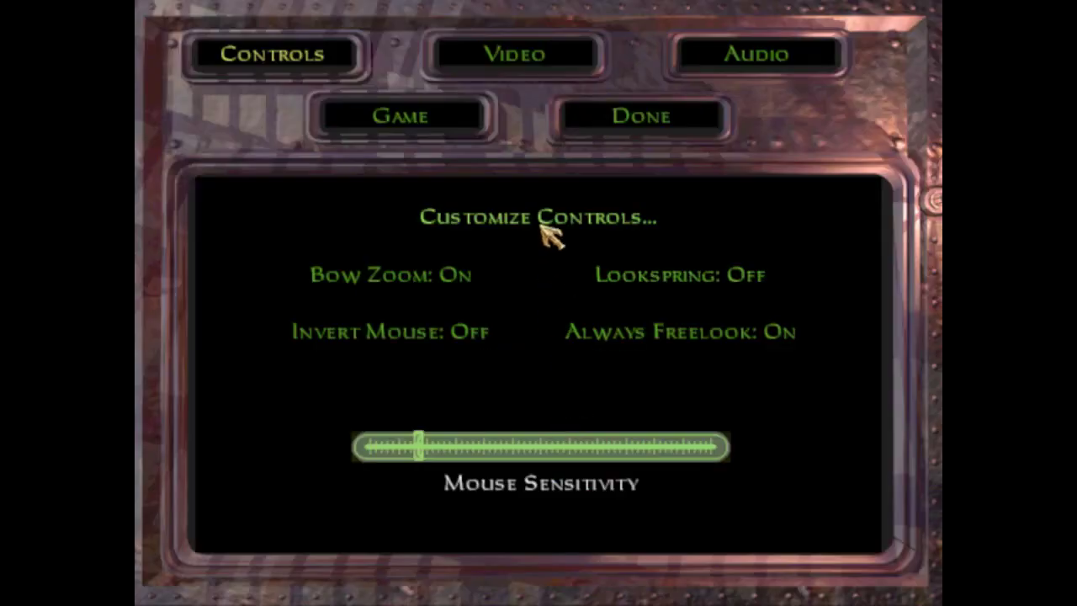
left_click(544, 57)
left_click(553, 282)
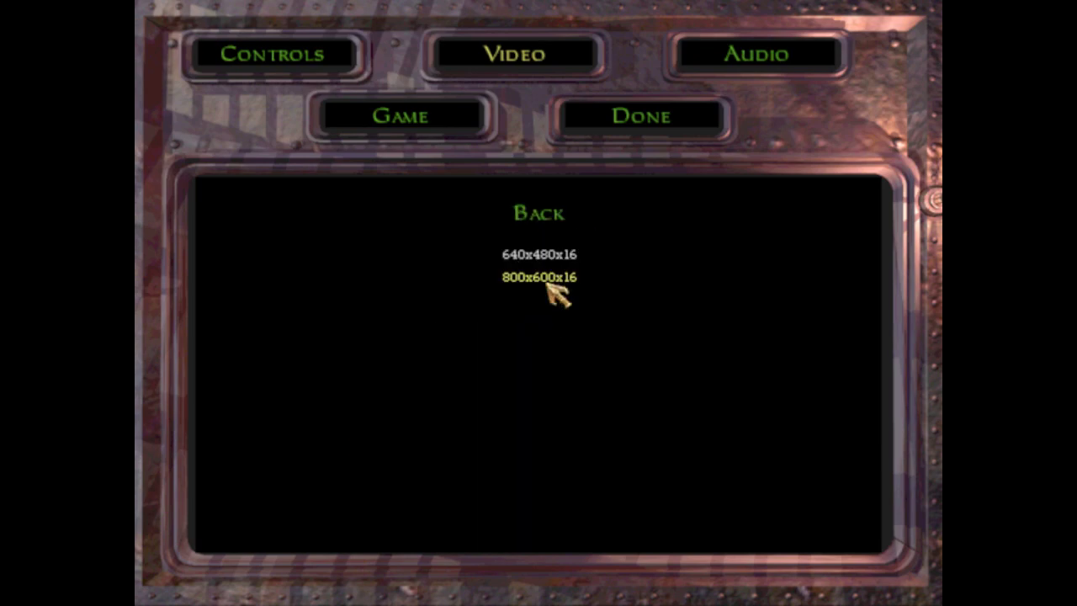
left_click(543, 212)
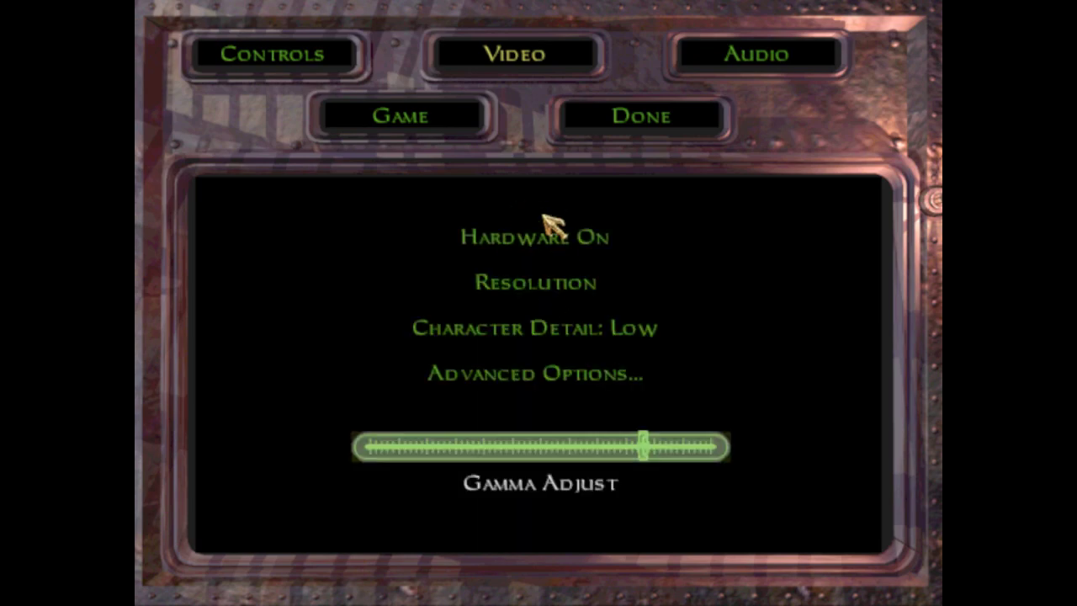
left_click(665, 123)
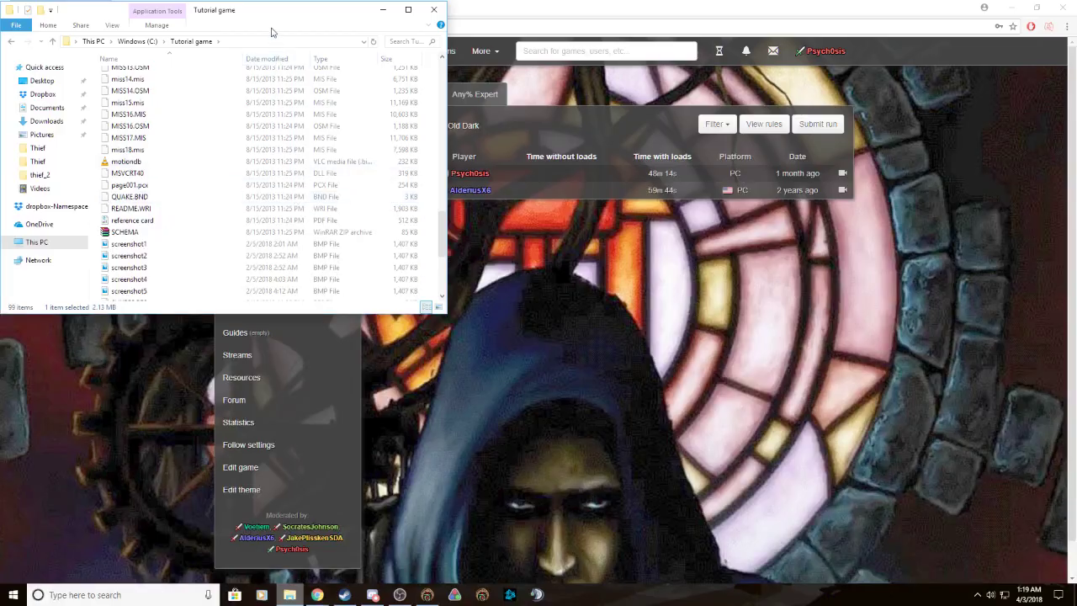
- Center, enlarge and reposition the Tutorial game Explorer window
left_click_drag(281, 16, 593, 160)
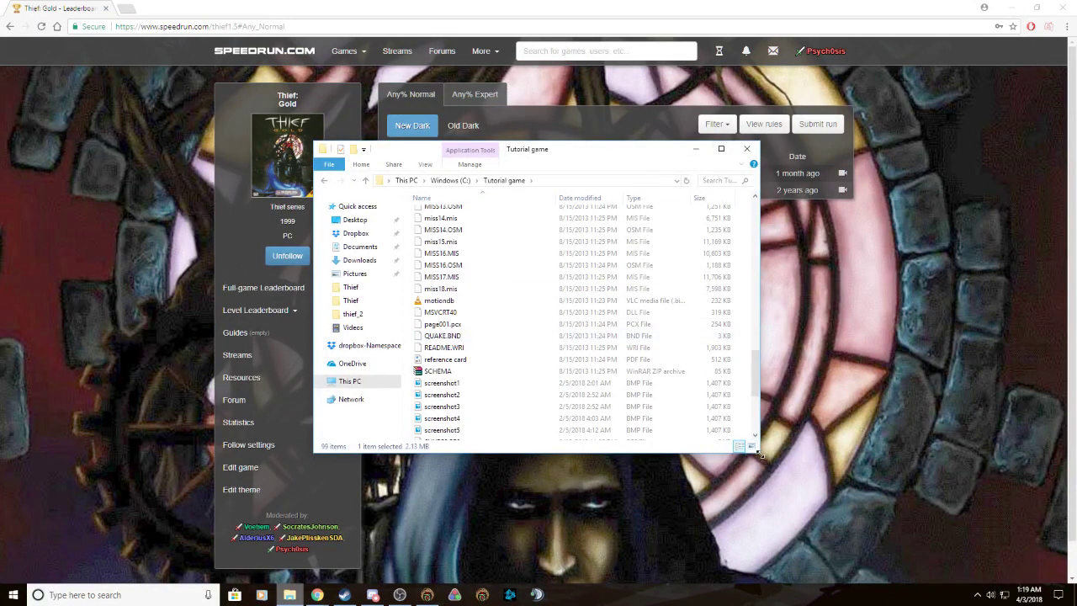
left_click_drag(758, 454, 975, 593)
left_click_drag(591, 157, 542, 57)
scroll(444, 399, "down", 1)
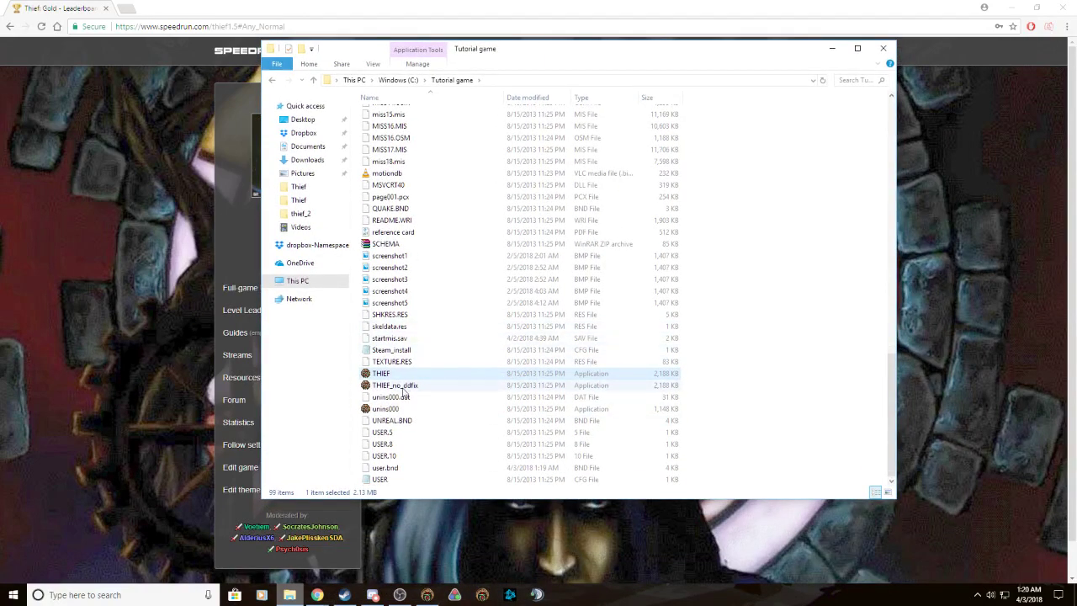
scroll(399, 392, "up", 10)
left_click(428, 26)
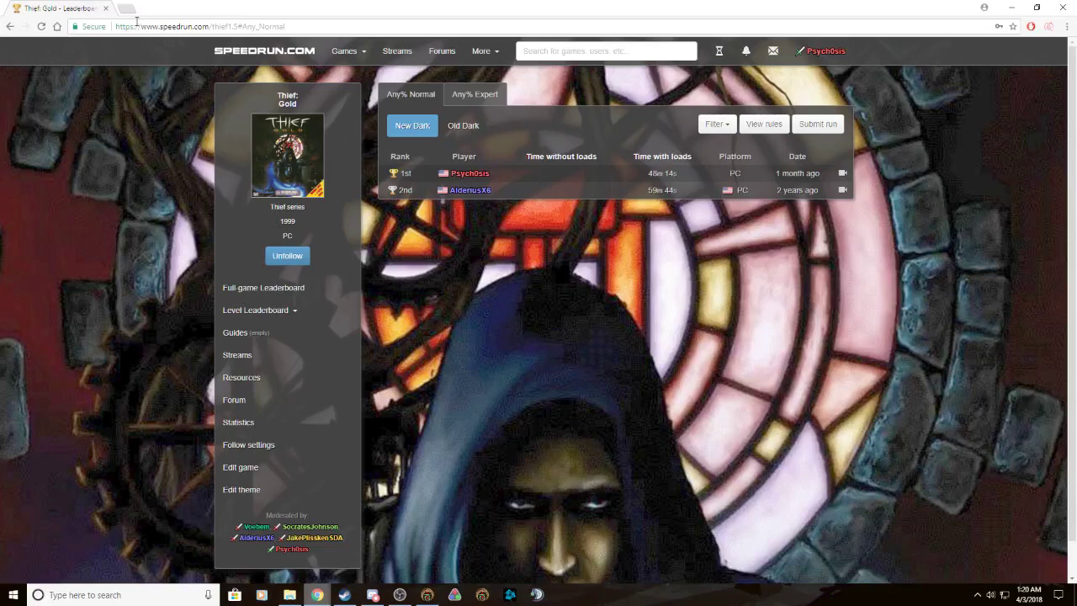
left_click_drag(296, 26, 238, 28)
type(".")
type("5")
key("Return")
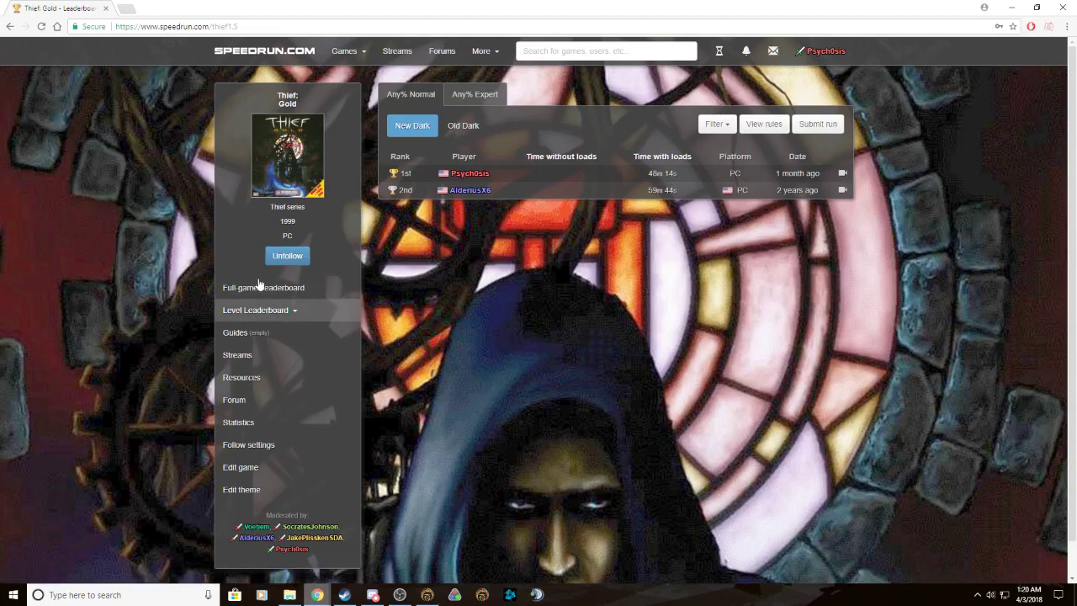
left_click(261, 28)
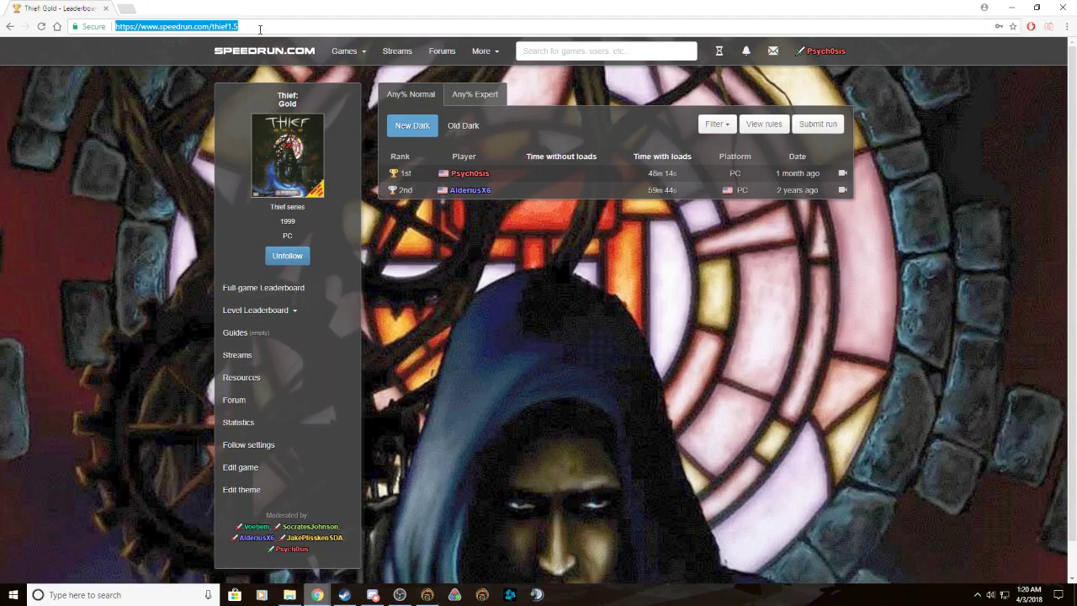
left_click(261, 28)
key("BackSpace")
key("BackSpace")
key("Return")
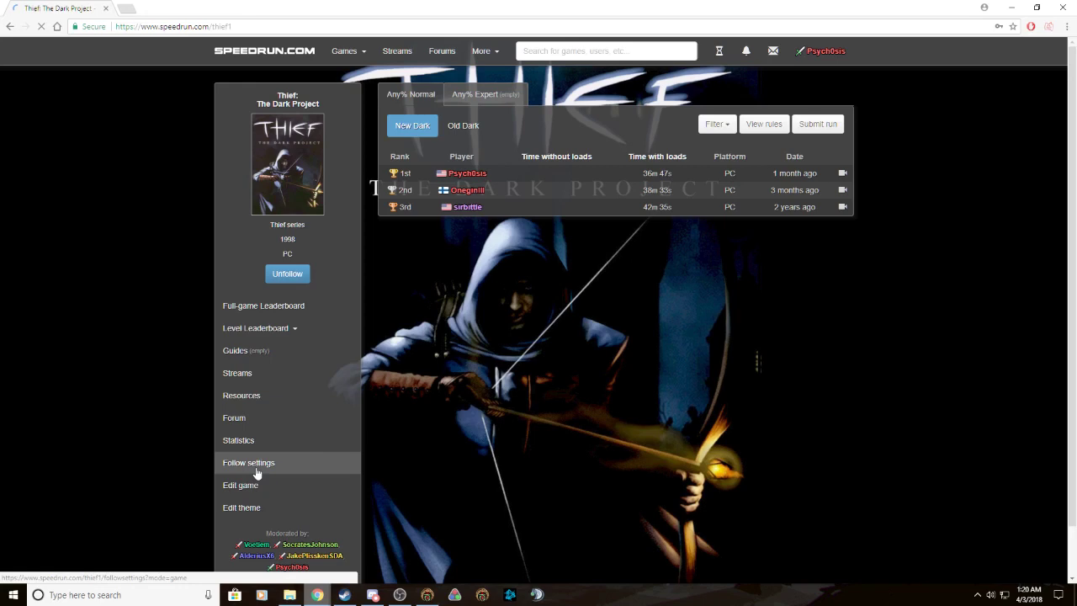
left_click(264, 403)
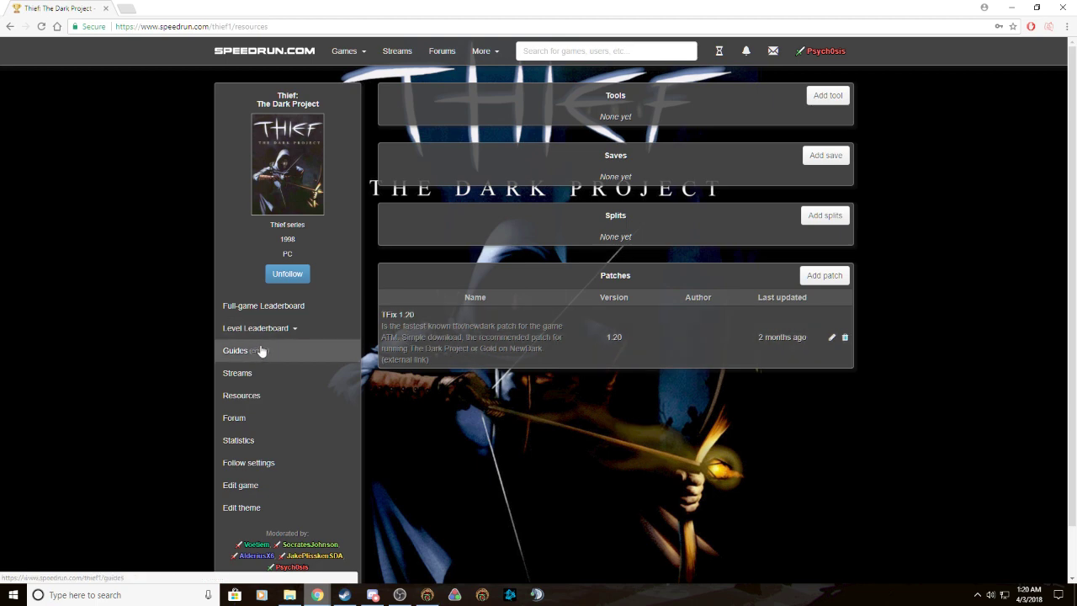
left_click(281, 307)
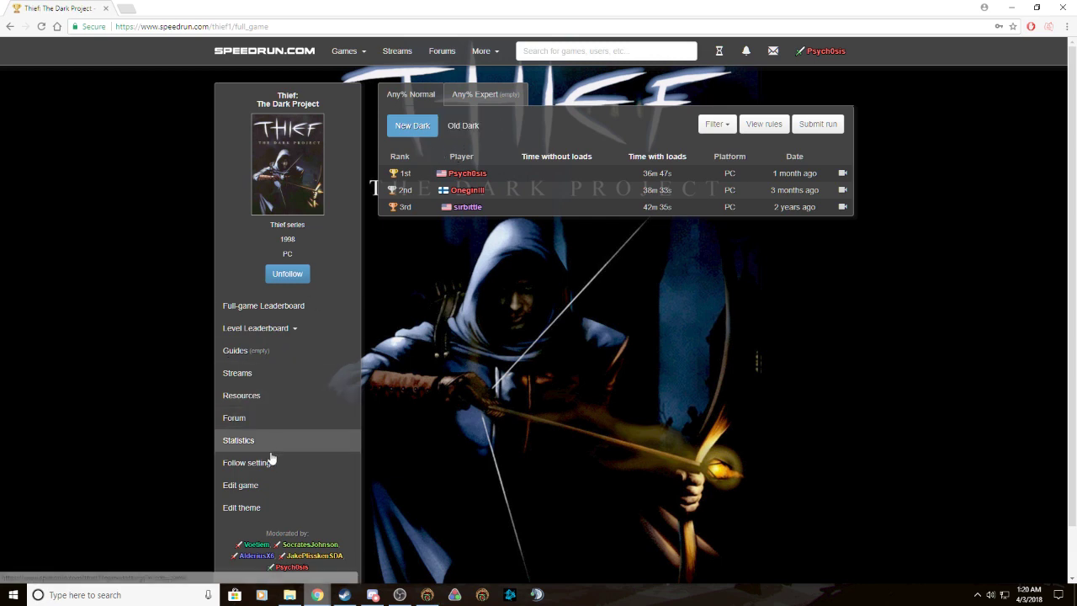
left_click_drag(269, 26, 227, 26)
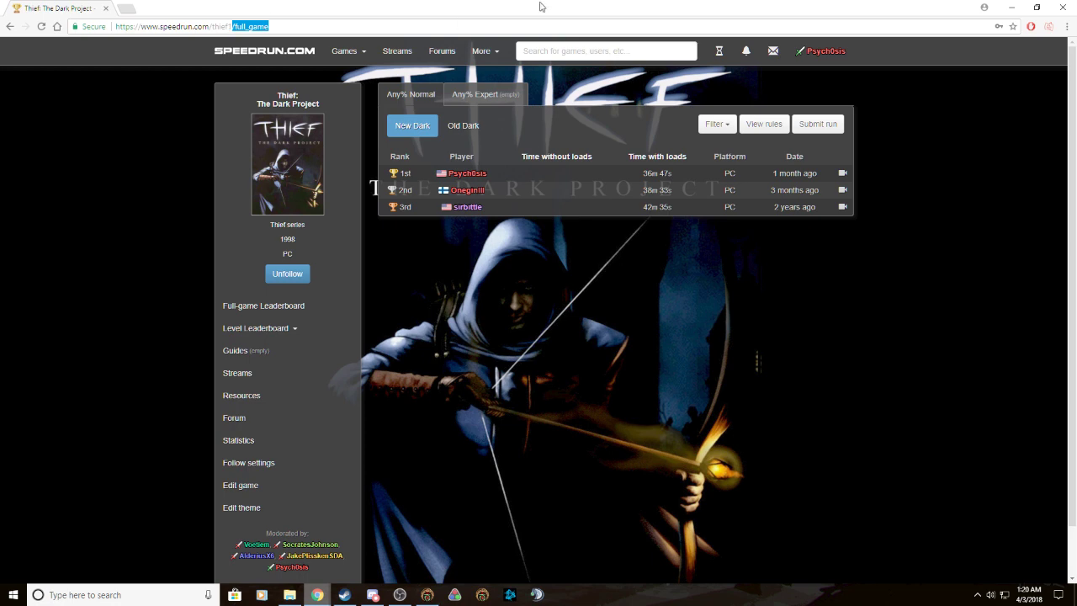
type(".5")
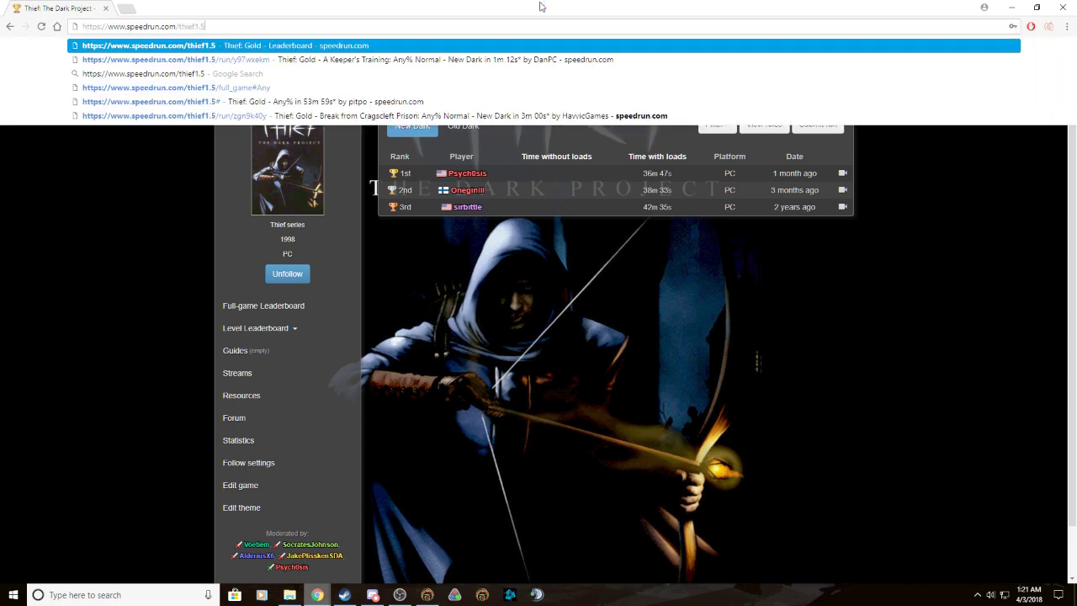
key("Return")
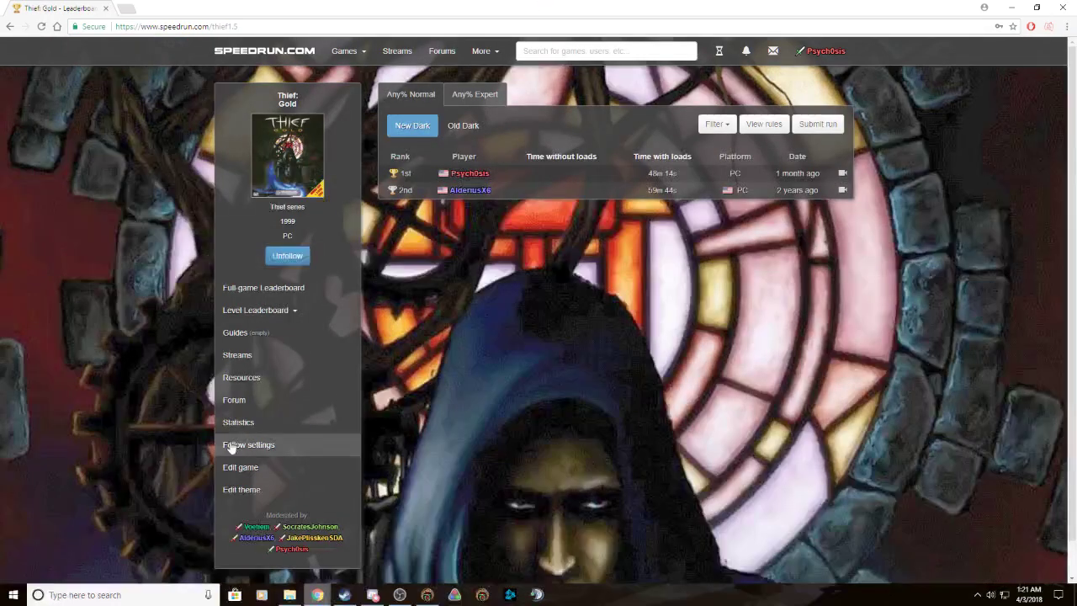
- Download TFix_1.20a.exe from the resources page, bypassing the virus-scan warning
left_click(249, 382)
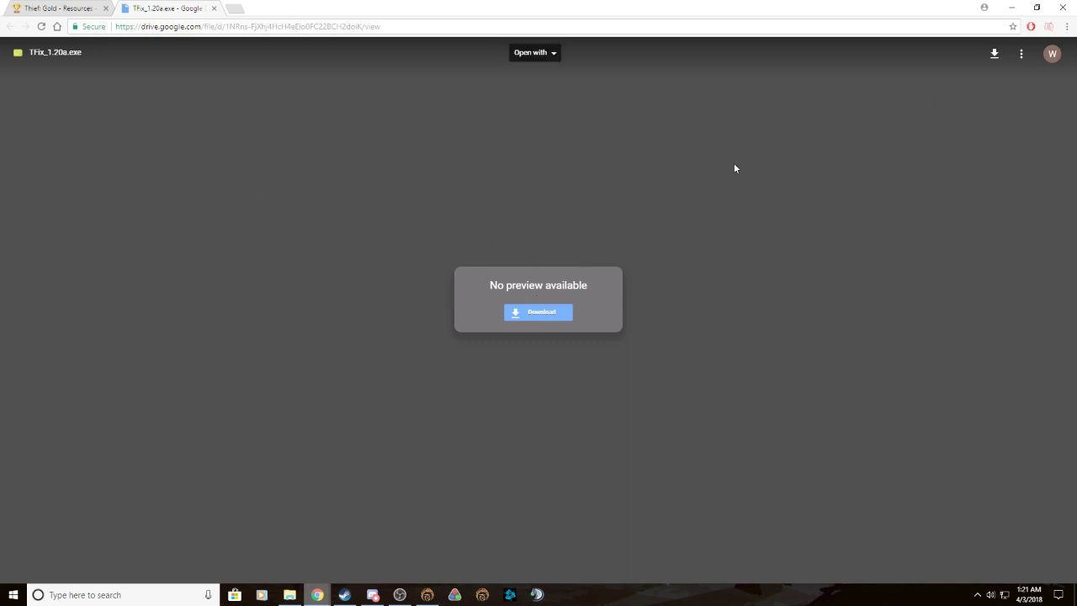
left_click(527, 314)
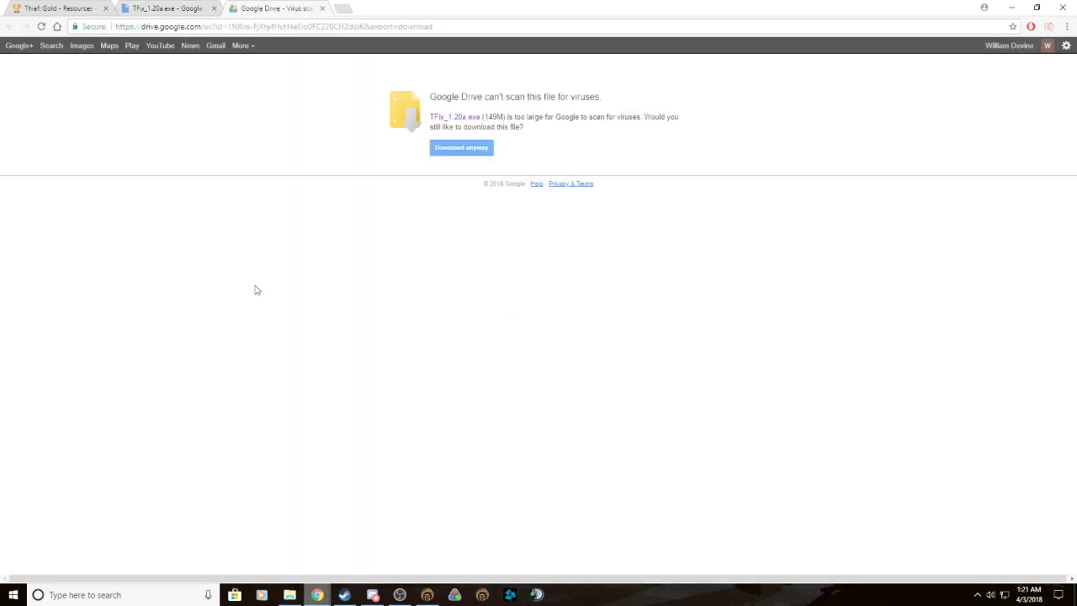
left_click(450, 151)
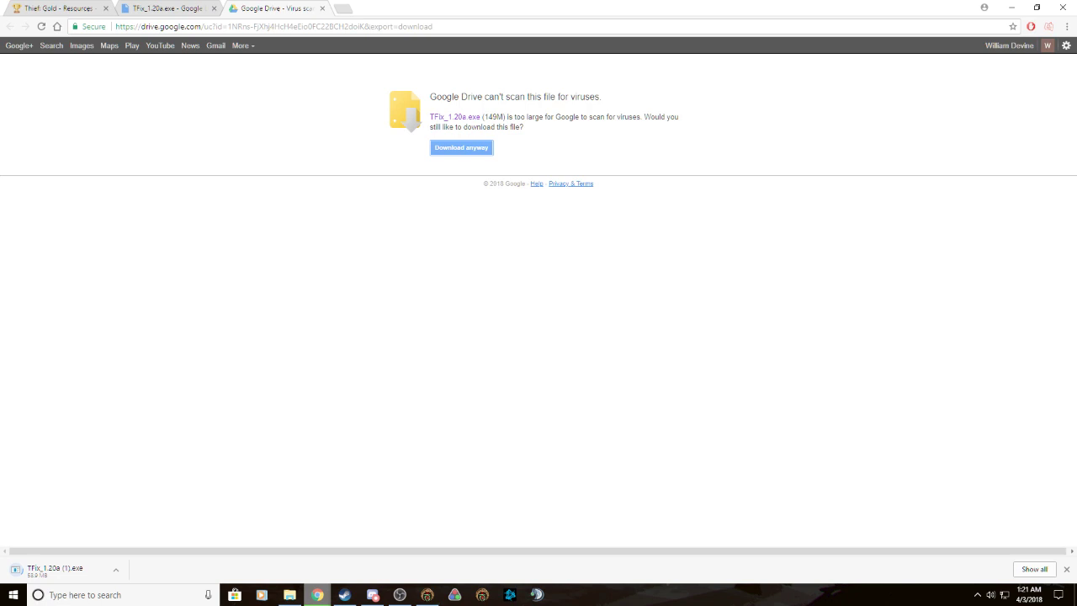
key("alt+Tab")
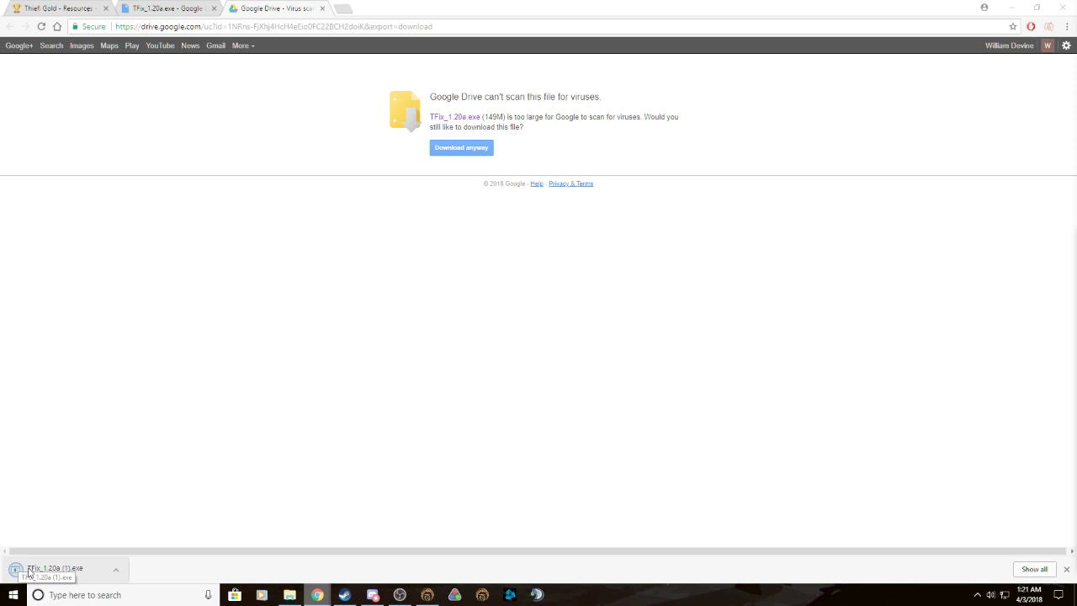
- Launch the downloaded TFix installer and move past the welcome page
left_click(59, 572)
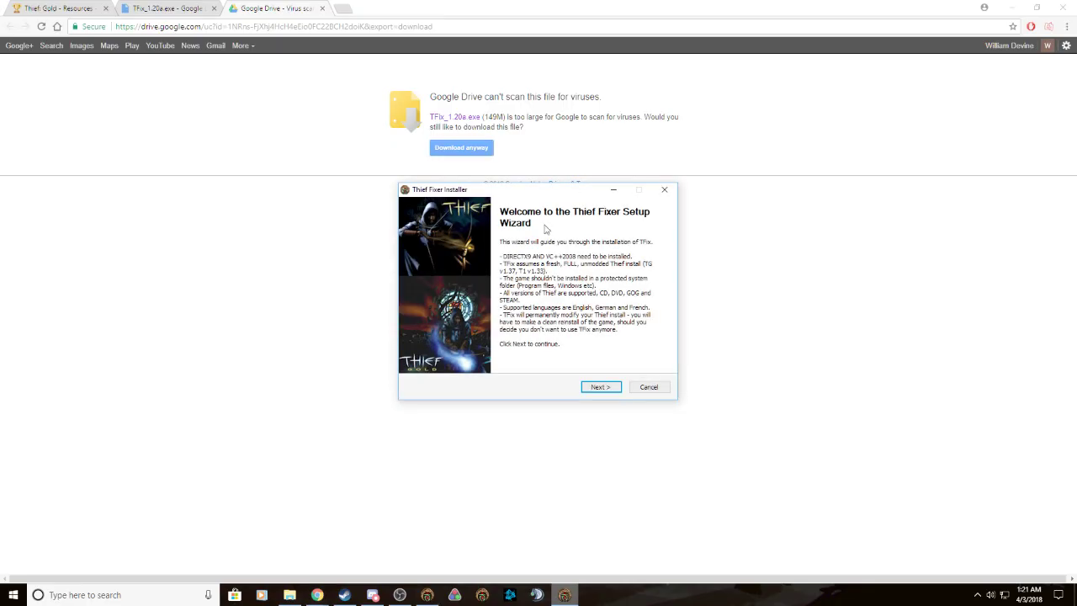
left_click_drag(457, 192, 435, 186)
left_click(580, 383)
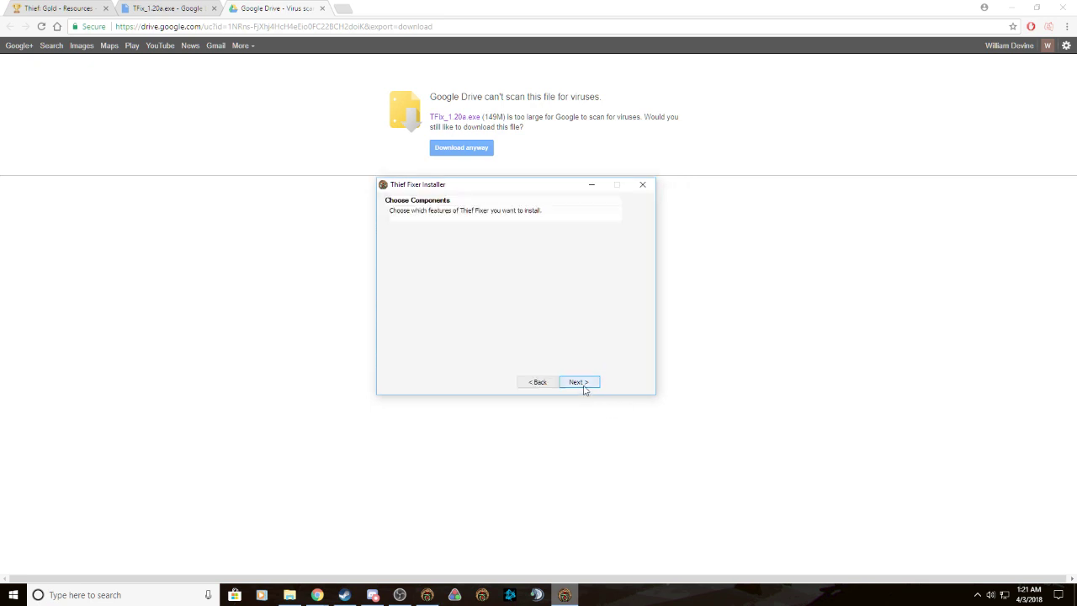
- Untick T2 Skies, T2 Water, Thief Enhancement Pack, oRGy's Texture Pack and Daemonite's Meshes
left_click(483, 275)
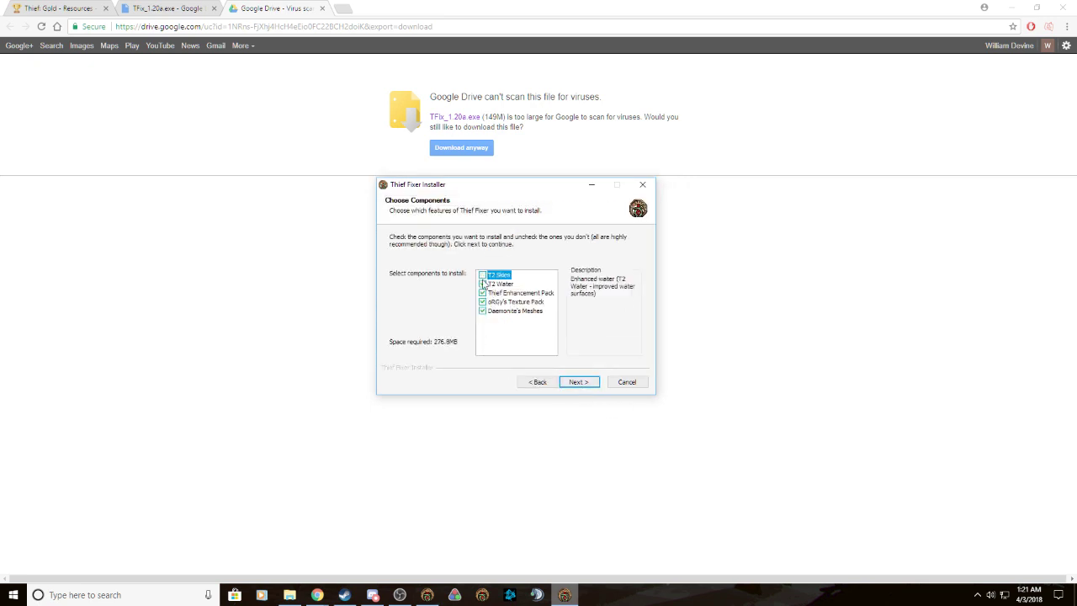
left_click(483, 284)
left_click(483, 293)
left_click(483, 302)
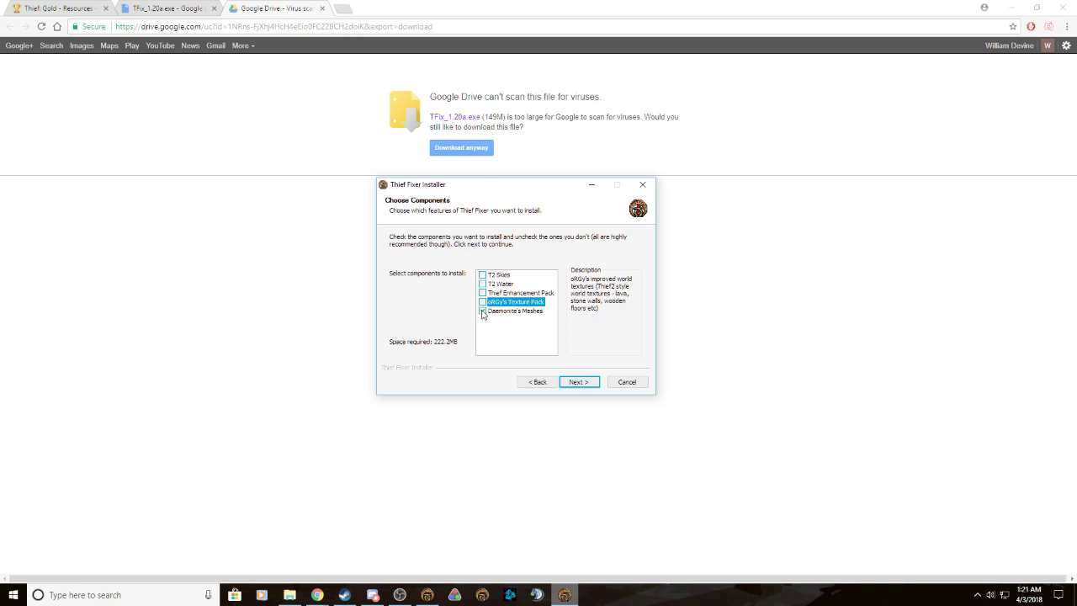
left_click(482, 311)
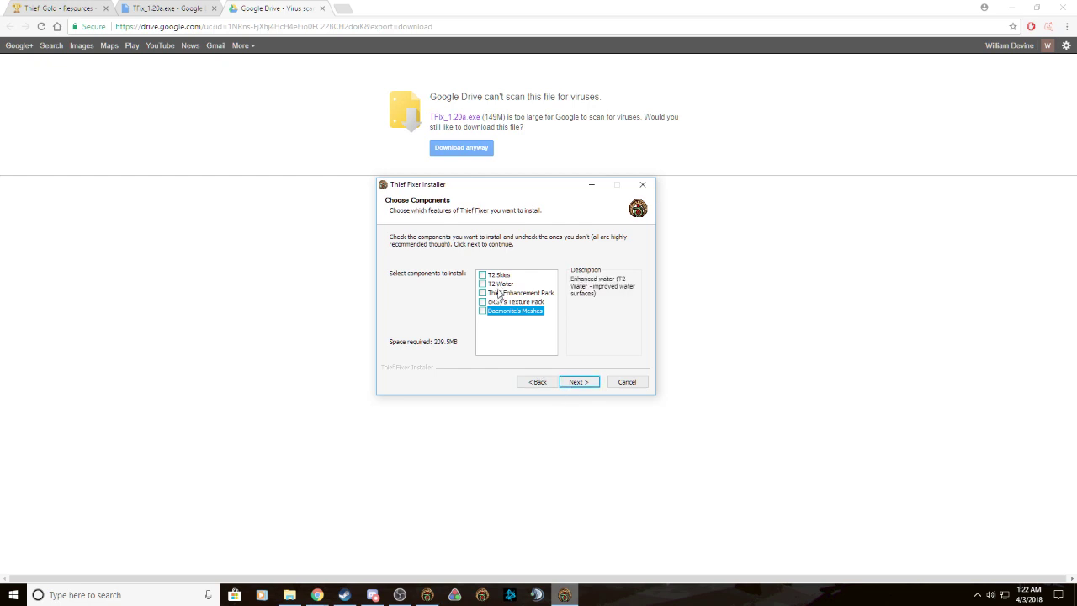
left_click(576, 383)
- Browse the folder tree to This PC > Windows (C:) > Tutorial game
left_click(589, 322)
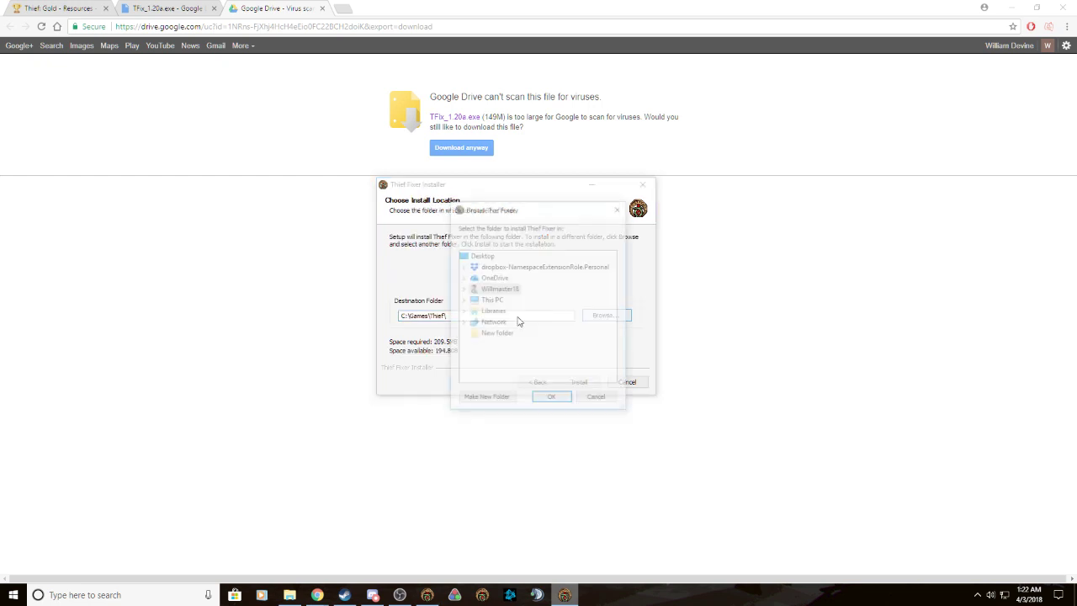
left_click(497, 300)
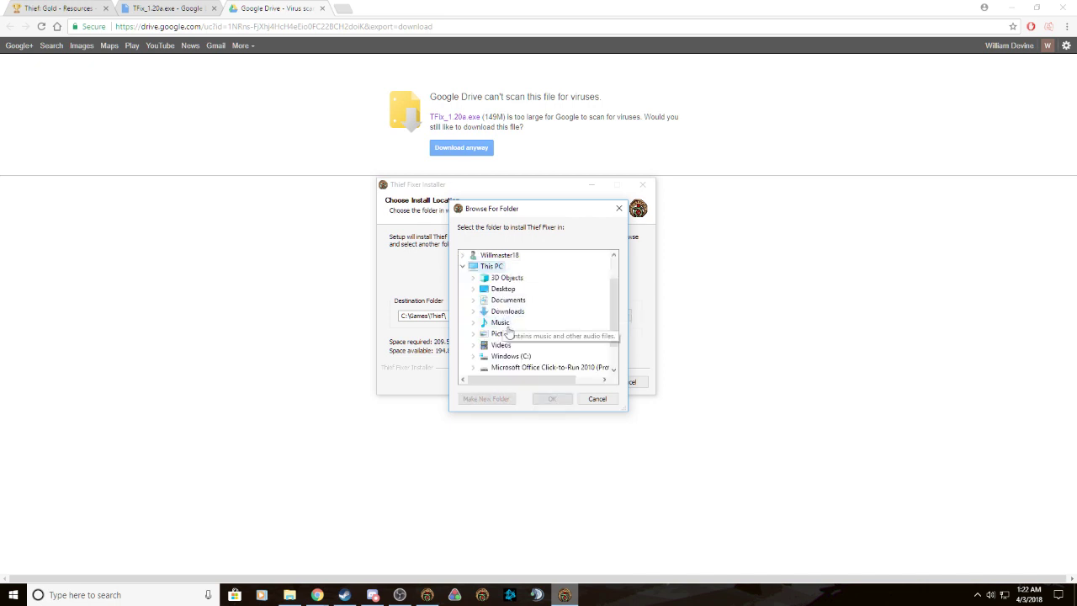
scroll(510, 334, "down", 1)
double_click(505, 323)
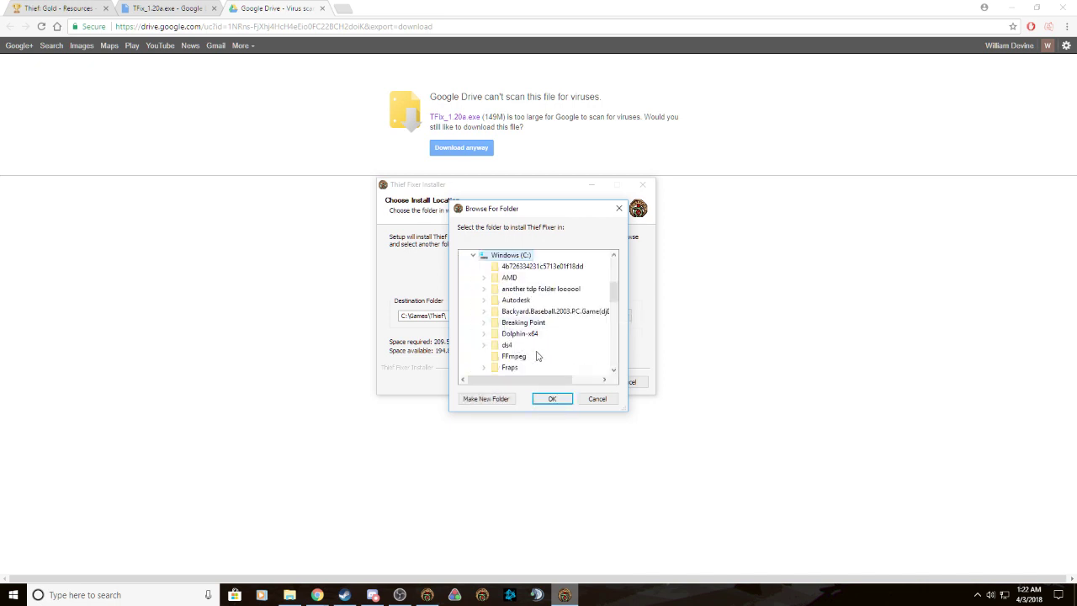
scroll(537, 356, "down", 10)
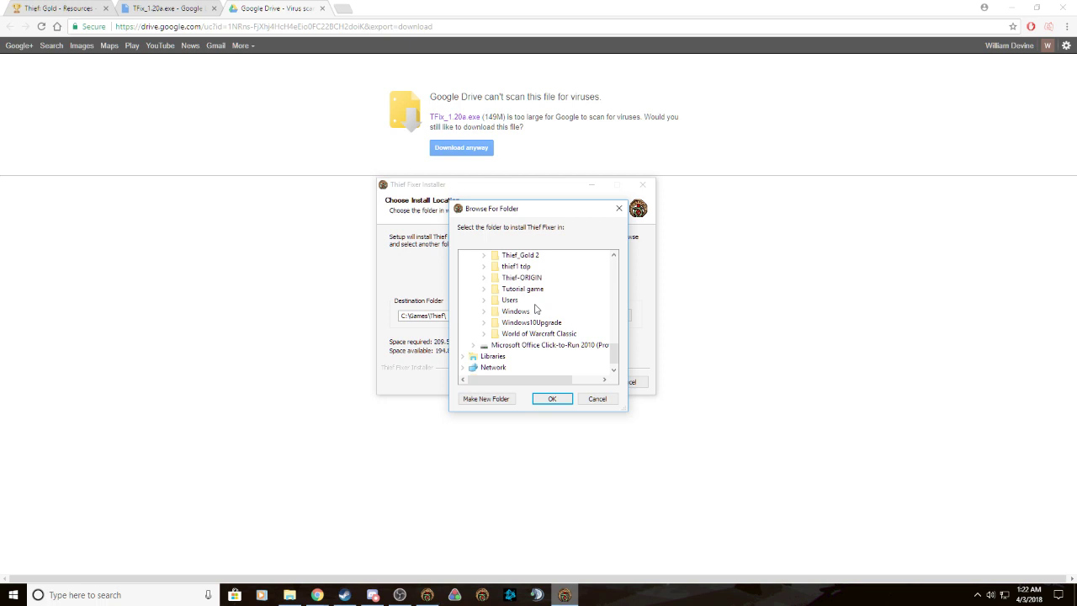
double_click(523, 289)
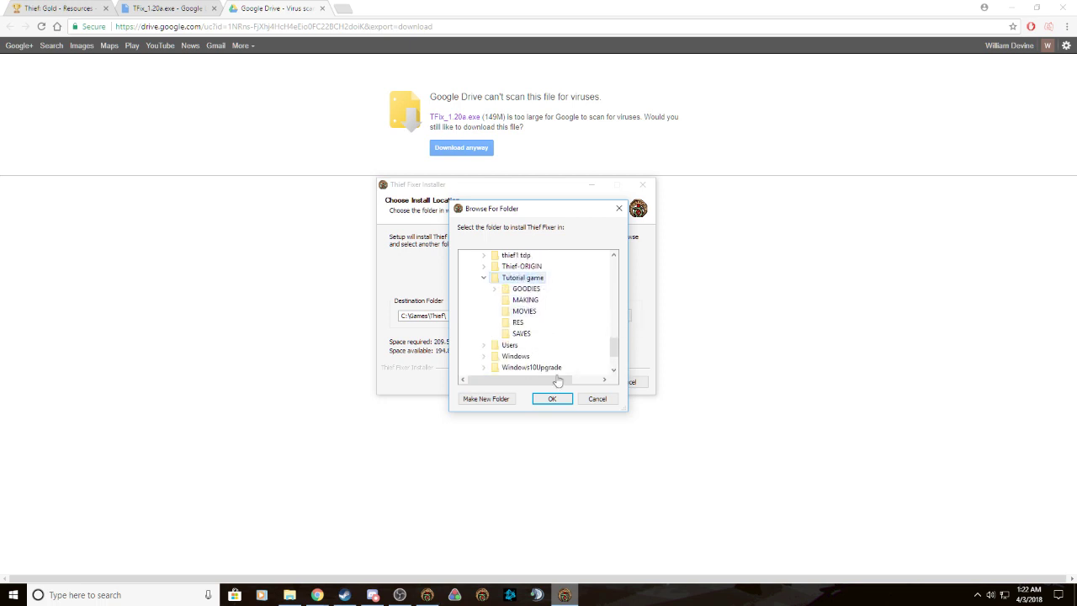
left_click(554, 400)
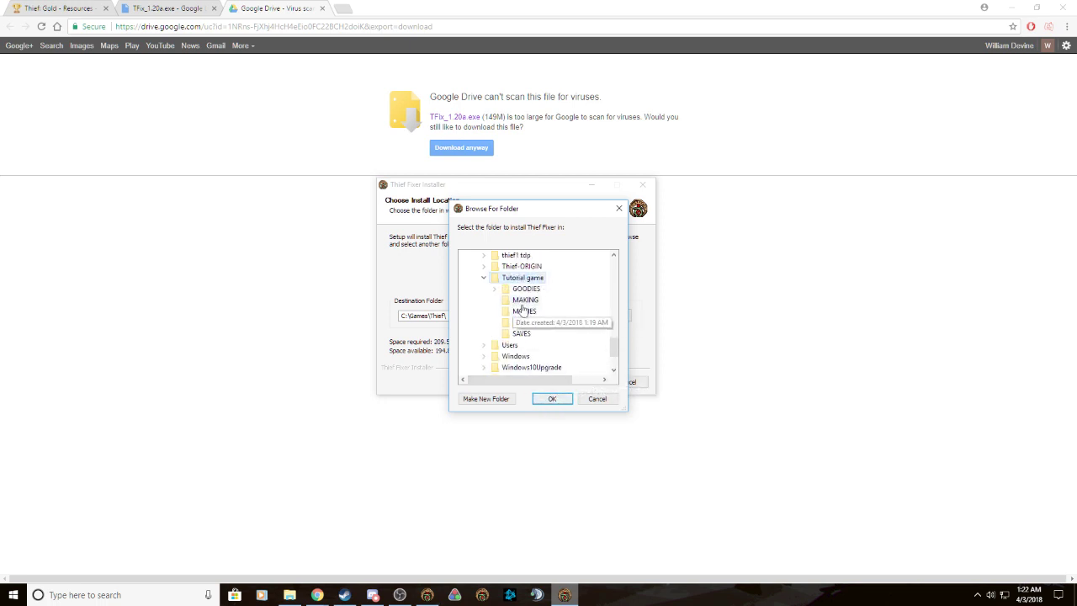
- Select the Tutorial game folder as the install destination and confirm
scroll(522, 303, "up", 1)
scroll(523, 301, "up", 2)
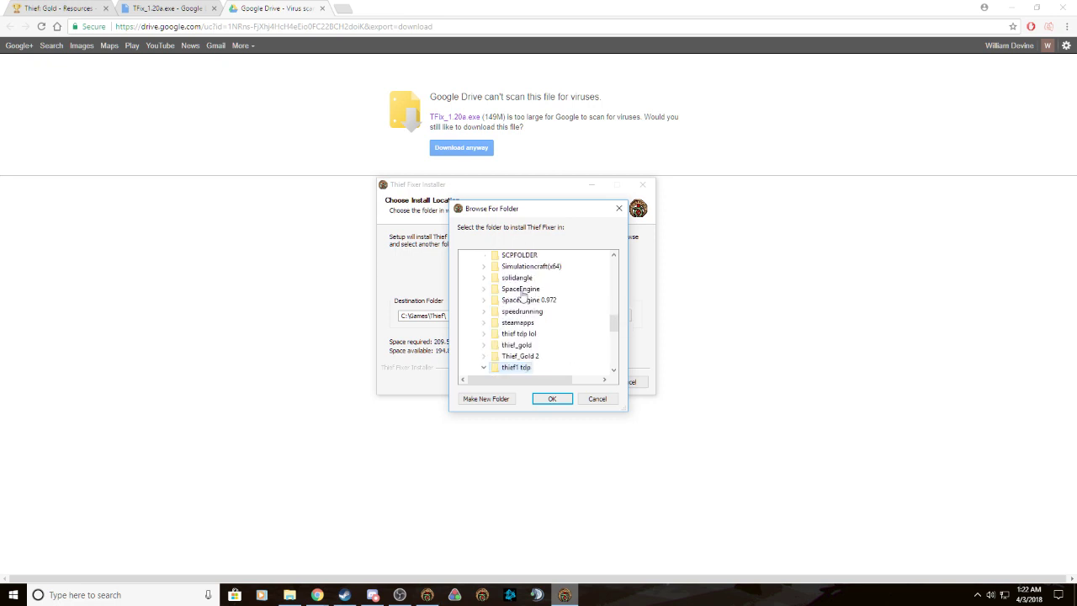
double_click(516, 333)
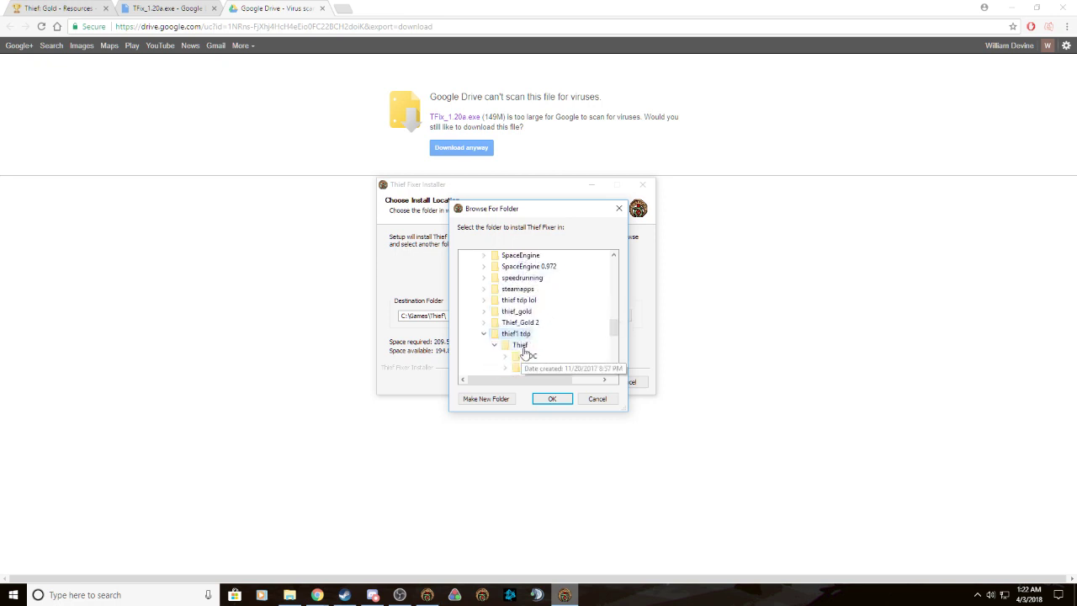
left_click(519, 323)
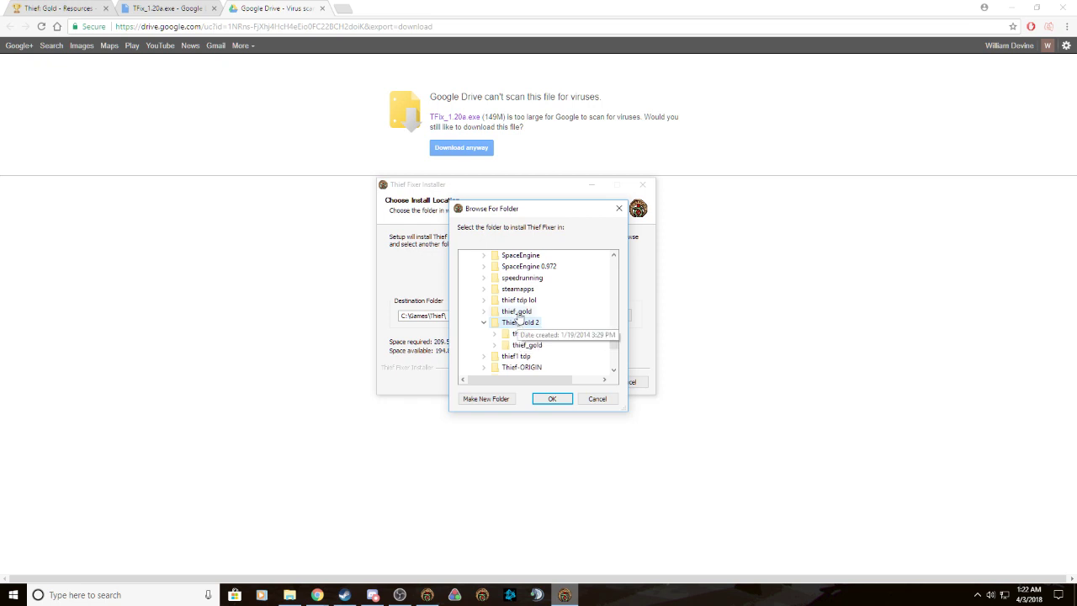
left_click(517, 312)
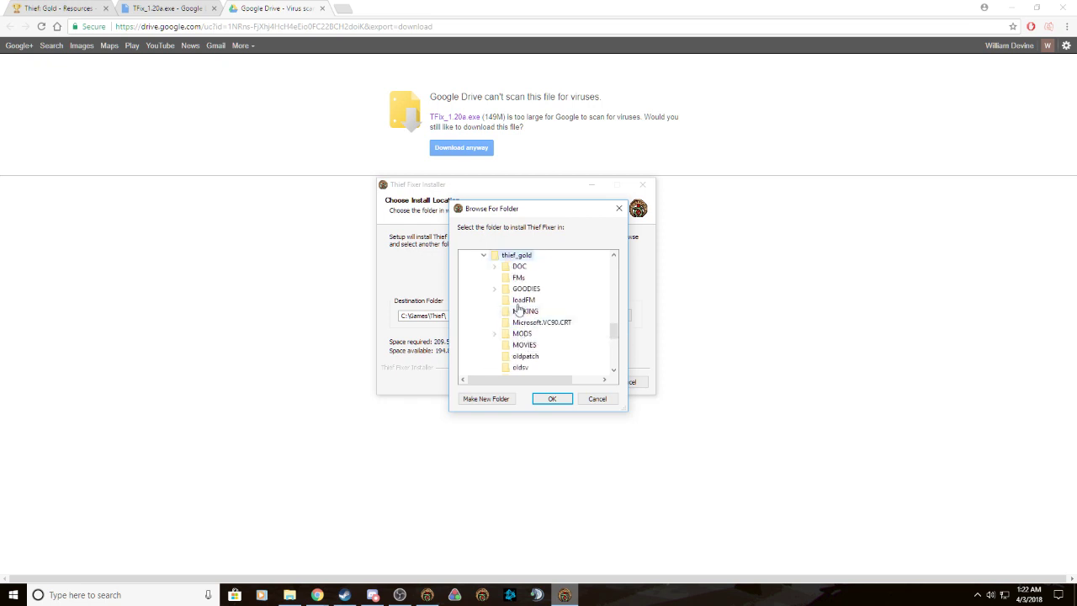
left_click(484, 255)
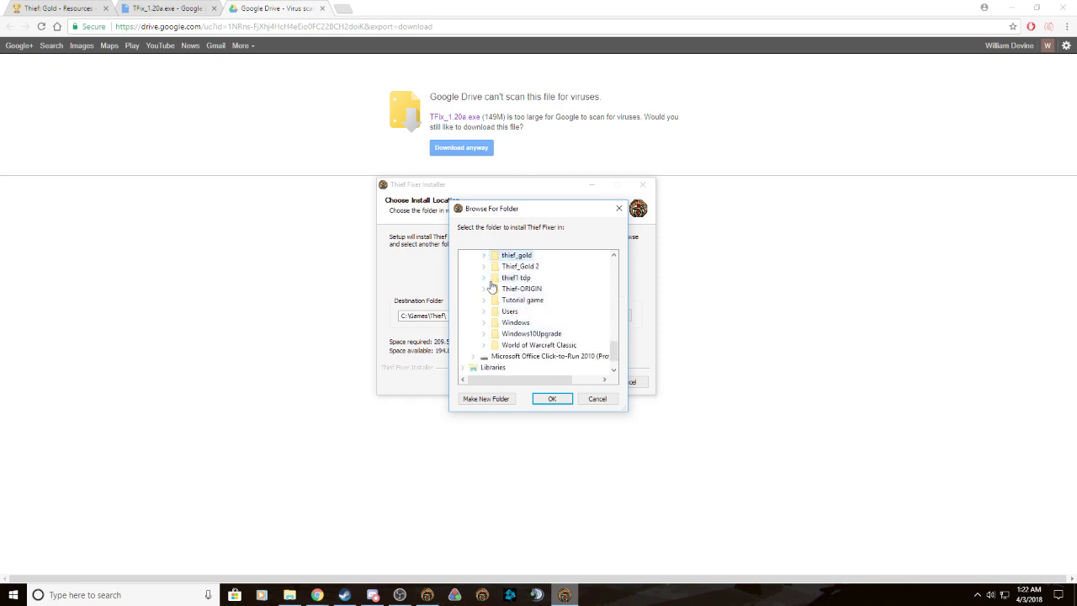
scroll(505, 303, "up", 1)
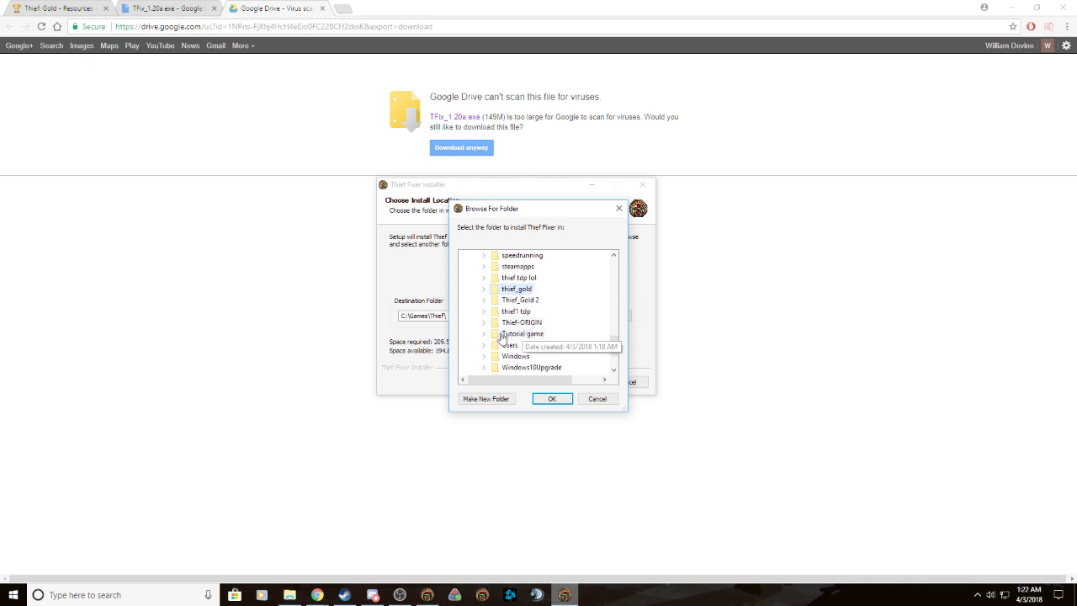
double_click(524, 333)
left_click(552, 398)
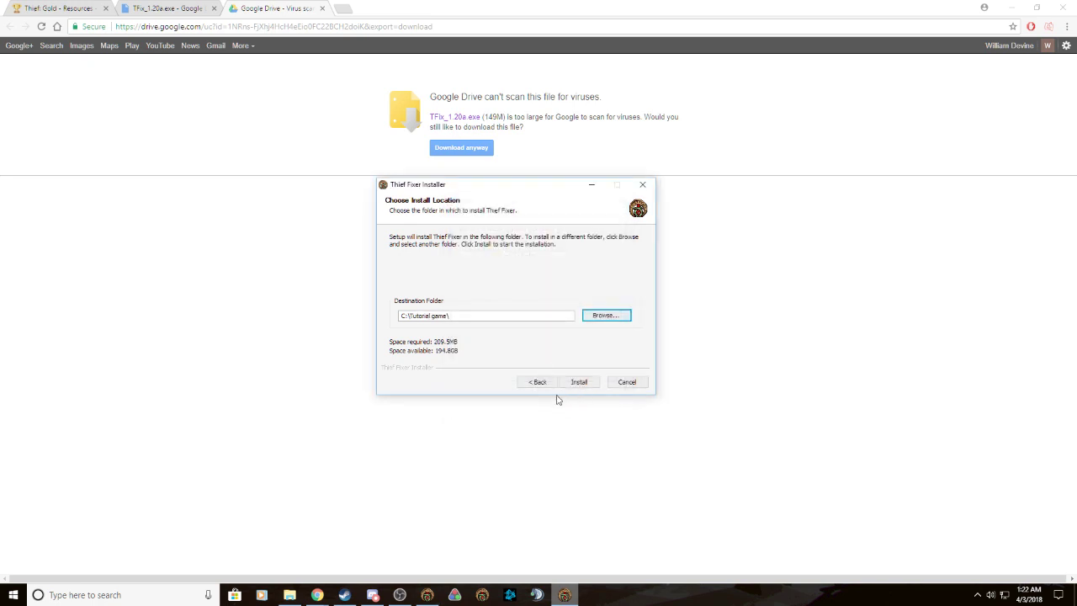
- Install TFix, answering Yes to disabling anti-aliasing, then finish and close the Drive tab
left_click(576, 384)
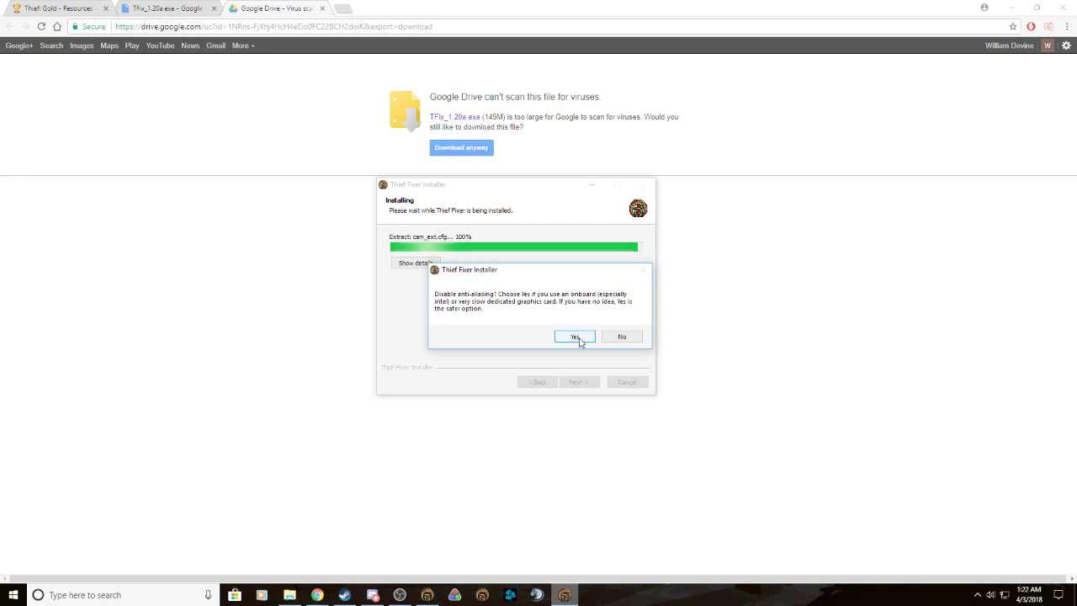
left_click(577, 337)
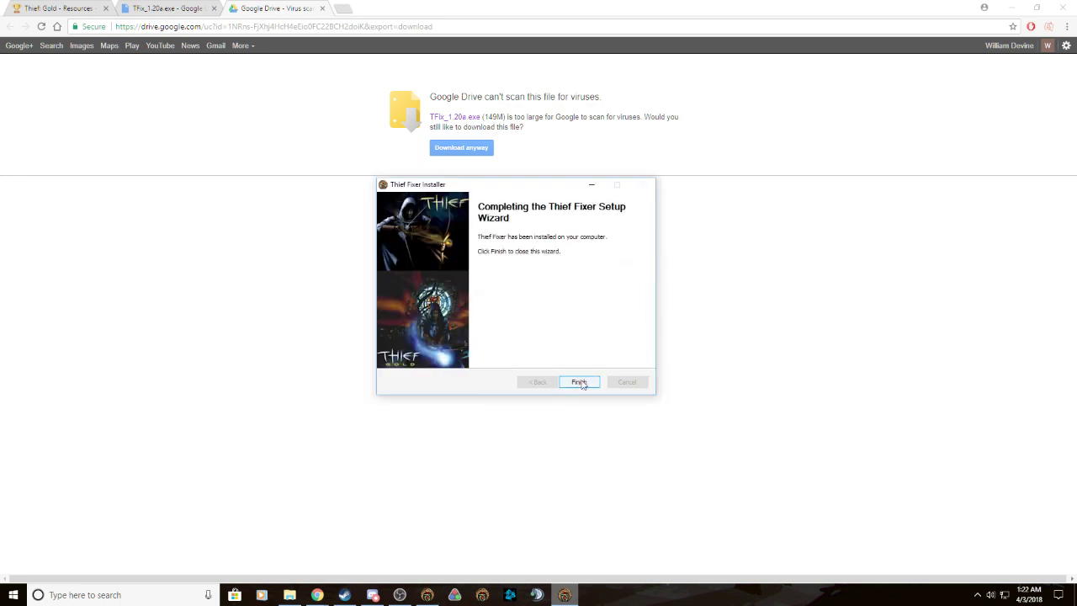
left_click(566, 381)
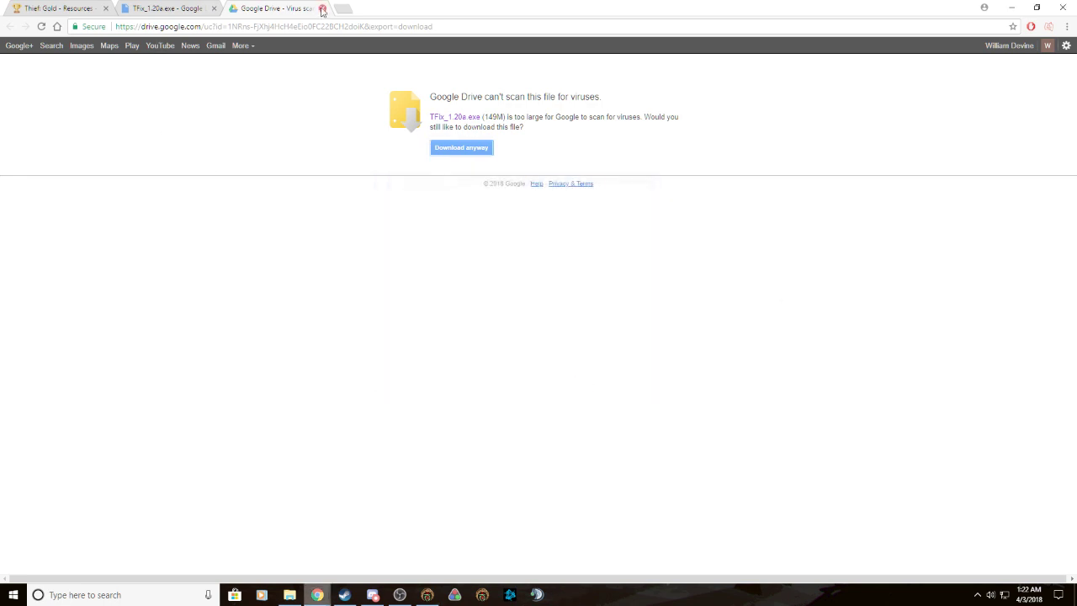
left_click(213, 9)
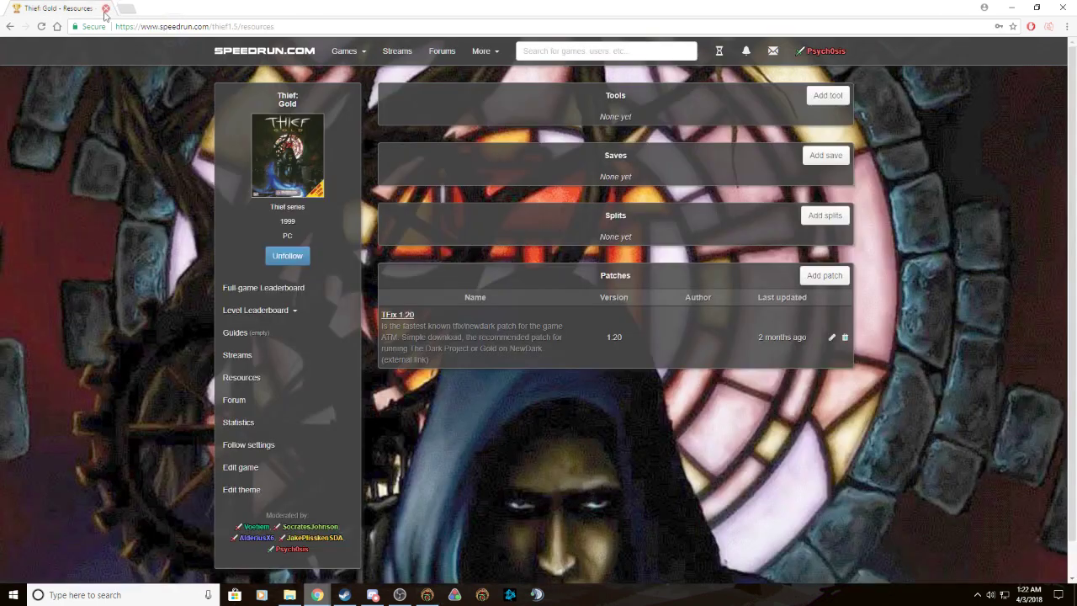
- Close Chrome and launch THIEF.exe from the Tutorial game folder on Windows (C:)
left_click(105, 8)
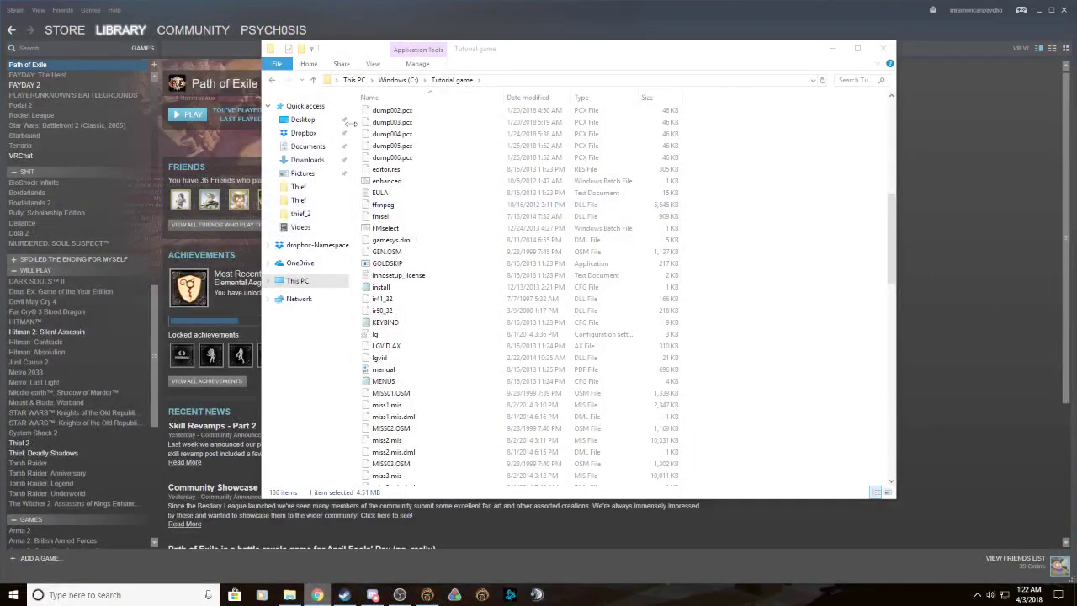
left_click(409, 84)
scroll(404, 354, "down", 4)
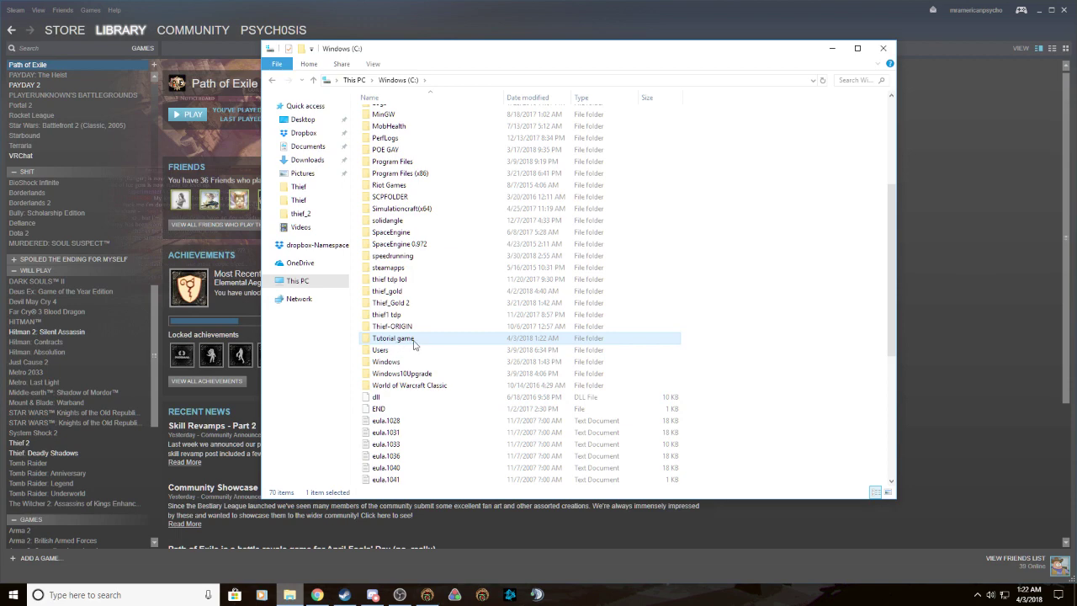
double_click(414, 342)
scroll(505, 331, "down", 20)
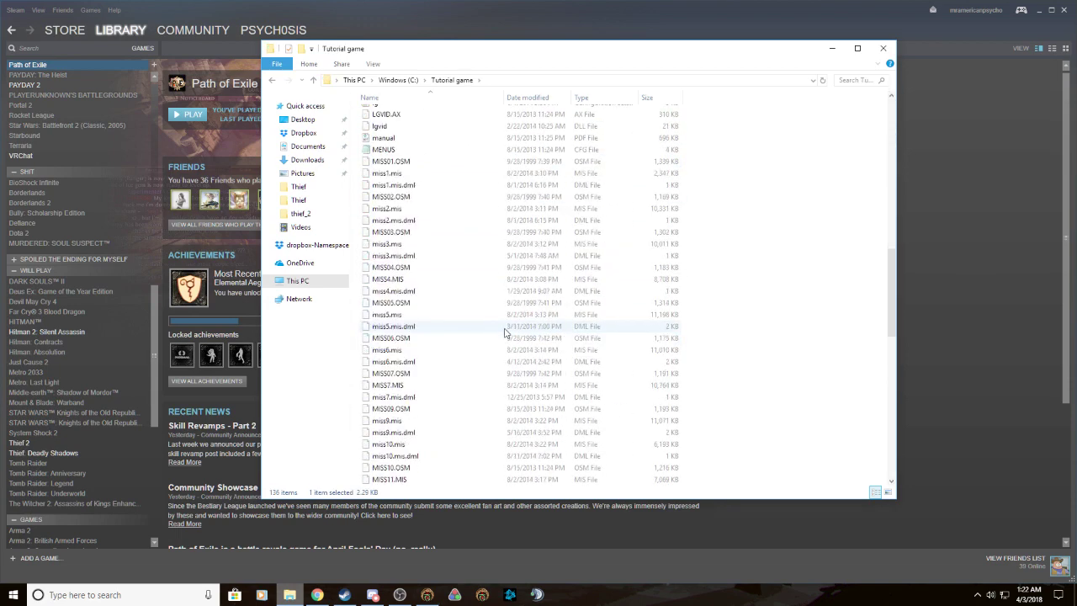
double_click(381, 362)
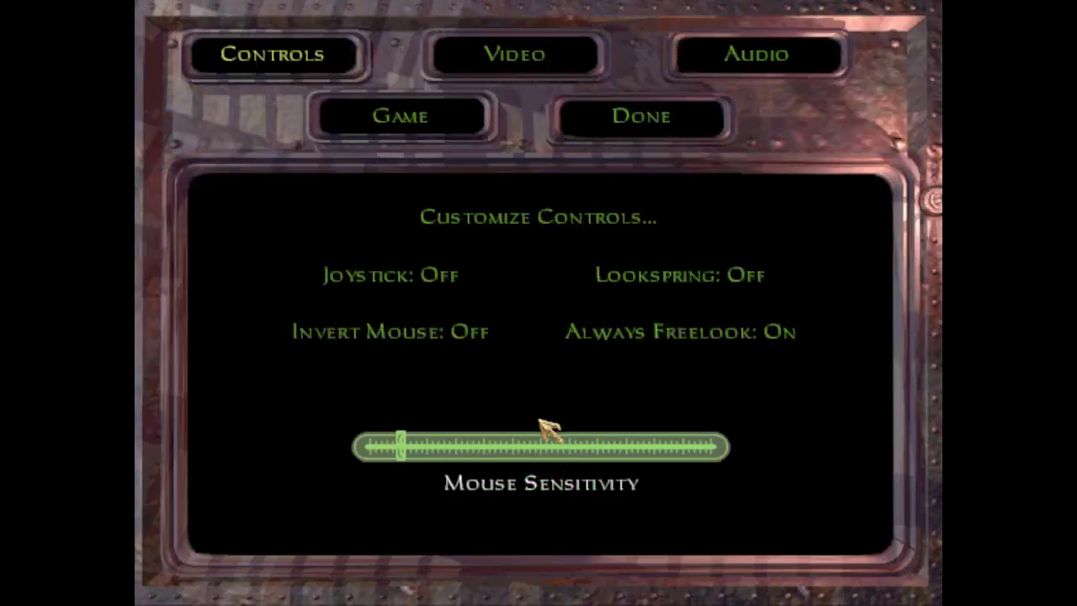
- In Audio options, lower the volume to about a fifth and ambient volume to about a third
left_click(728, 61)
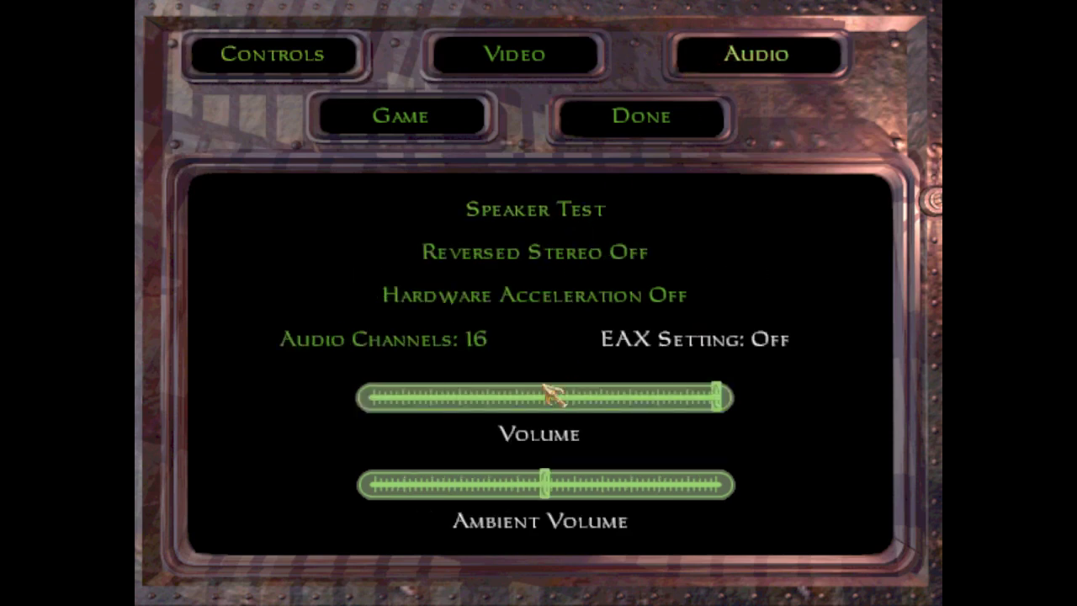
left_click_drag(489, 402, 431, 407)
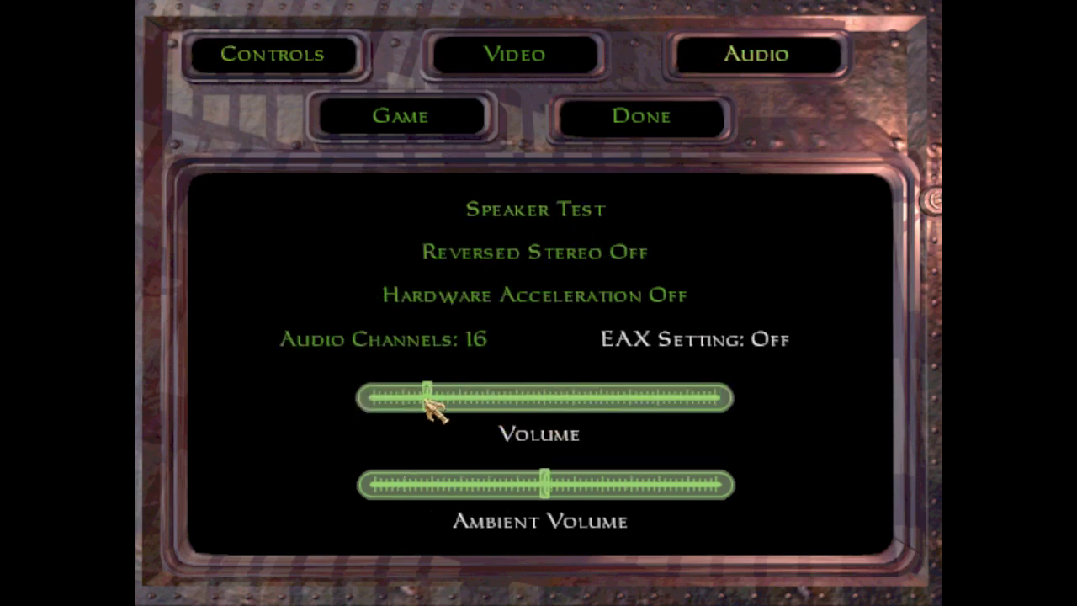
mouse_move(489, 486)
left_mouse_down()
mouse_move(496, 482)
mouse_move(468, 484)
left_mouse_up()
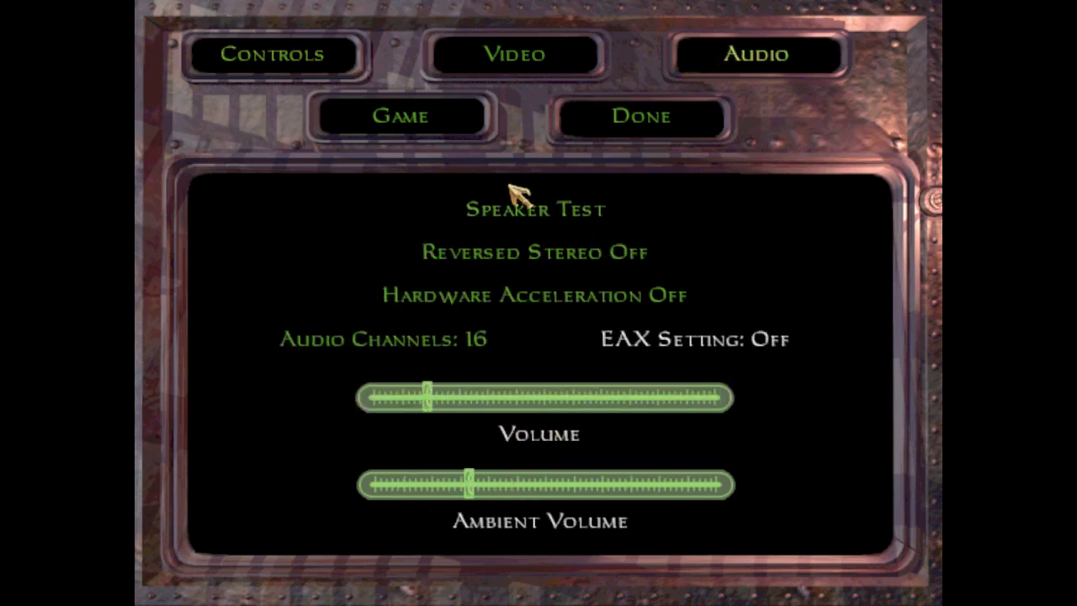
- Load the TFix default bind file from Customize Controls
left_click(335, 52)
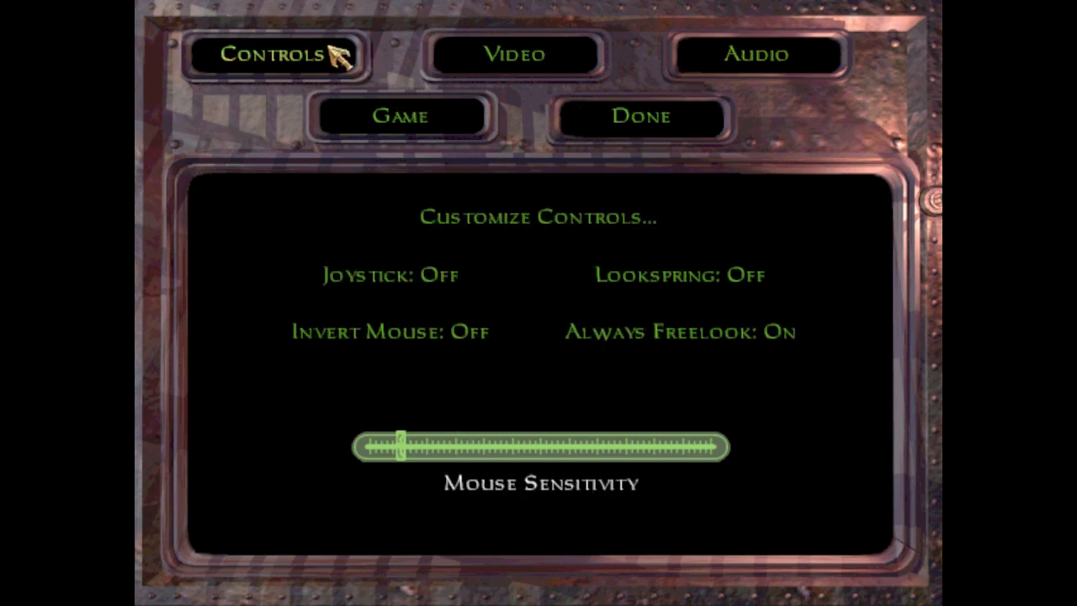
left_click(508, 220)
left_click(331, 208)
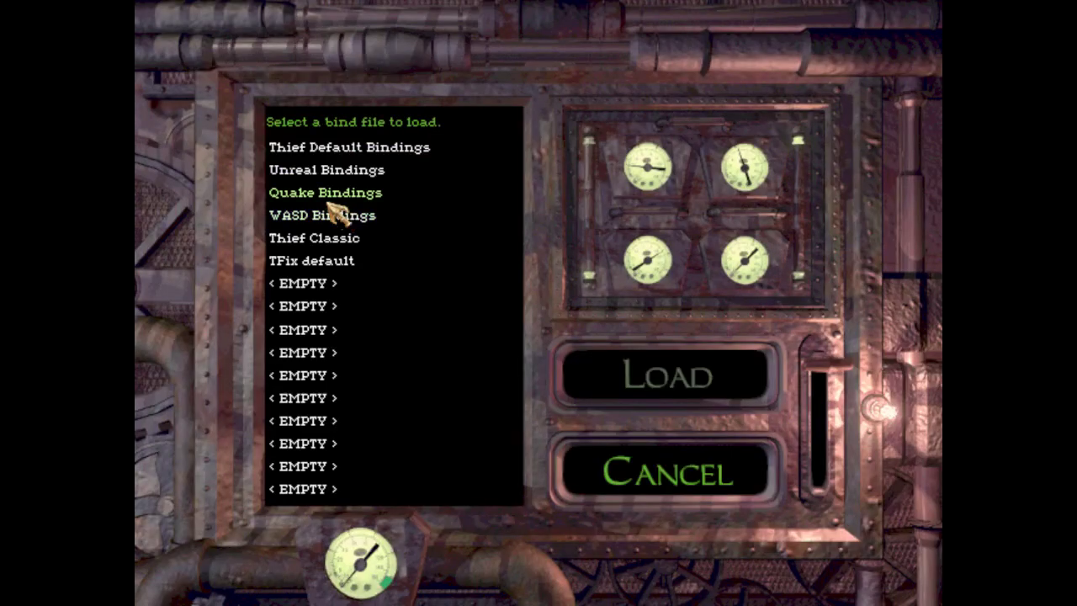
left_click(352, 267)
left_click(632, 372)
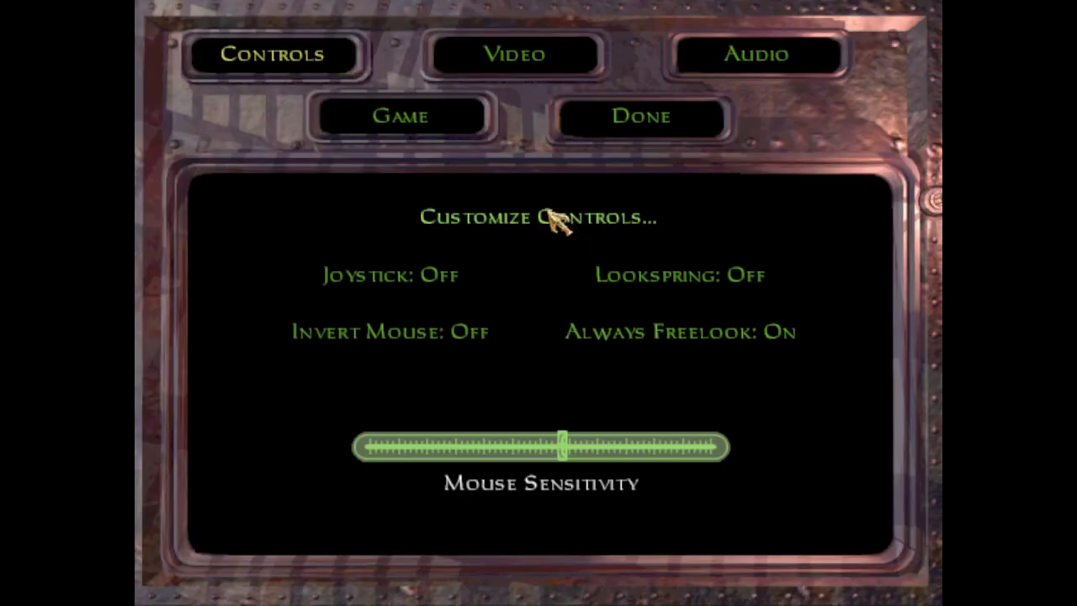
- Add x as an extra Toggle Crouch key, leaving the Jump bindings unchanged
left_click(556, 220)
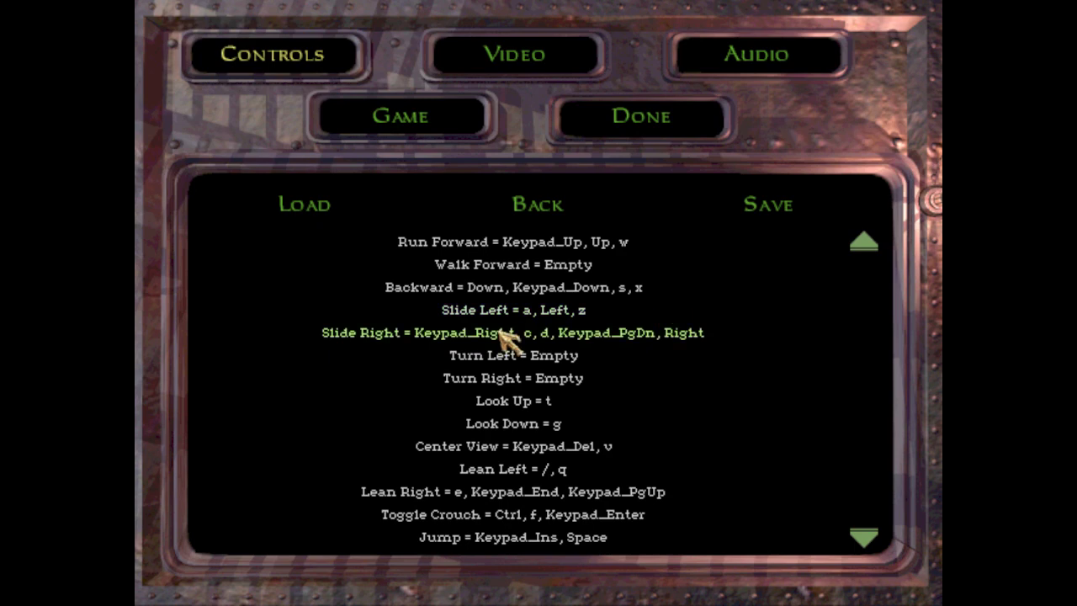
scroll(516, 363, "down", 2)
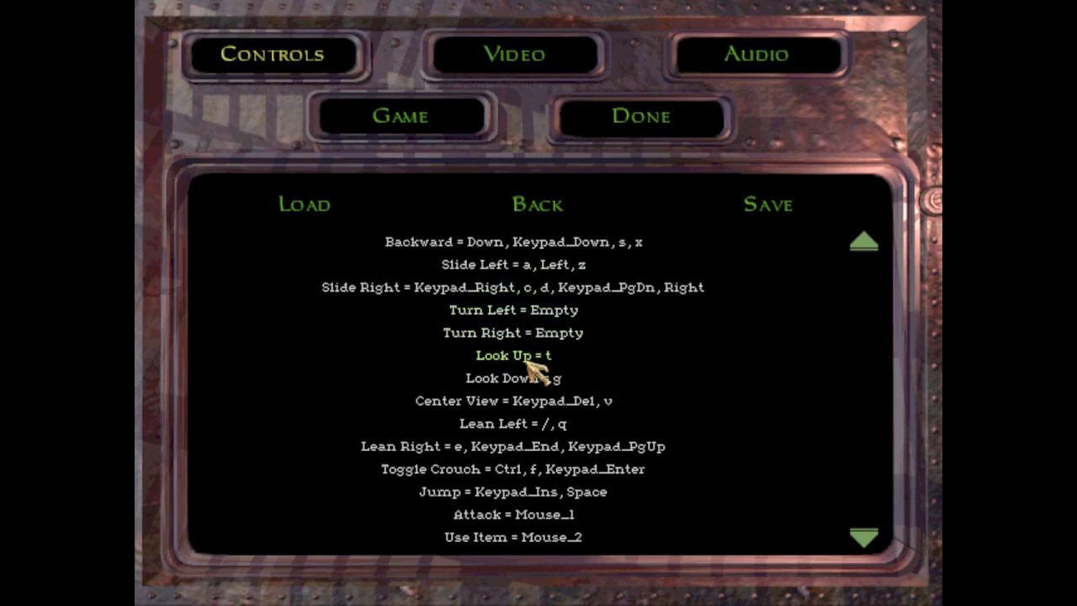
scroll(620, 413, "down", 2)
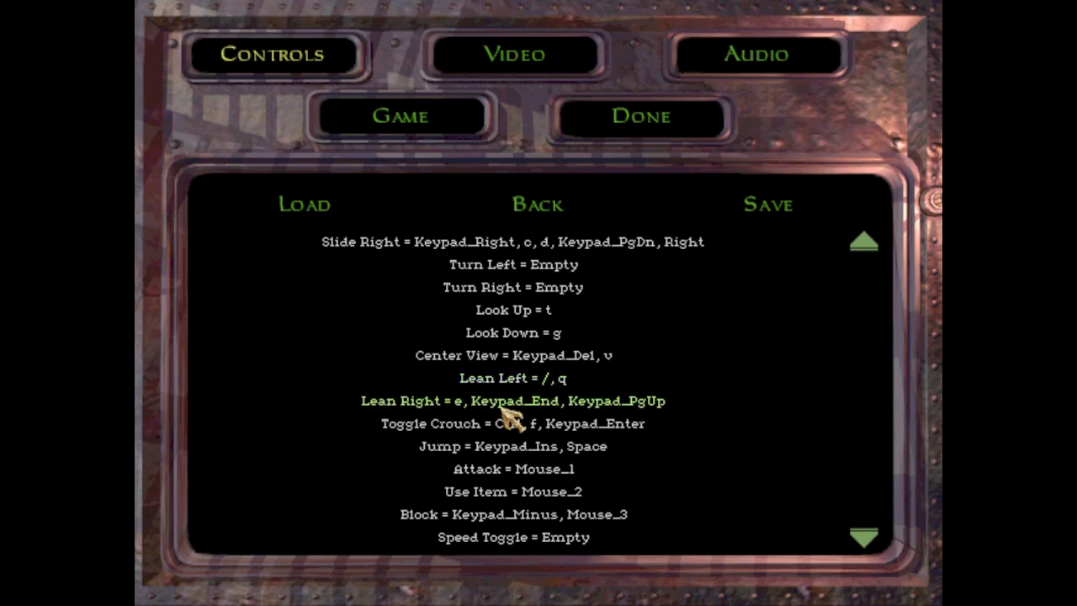
scroll(529, 397, "down", 2)
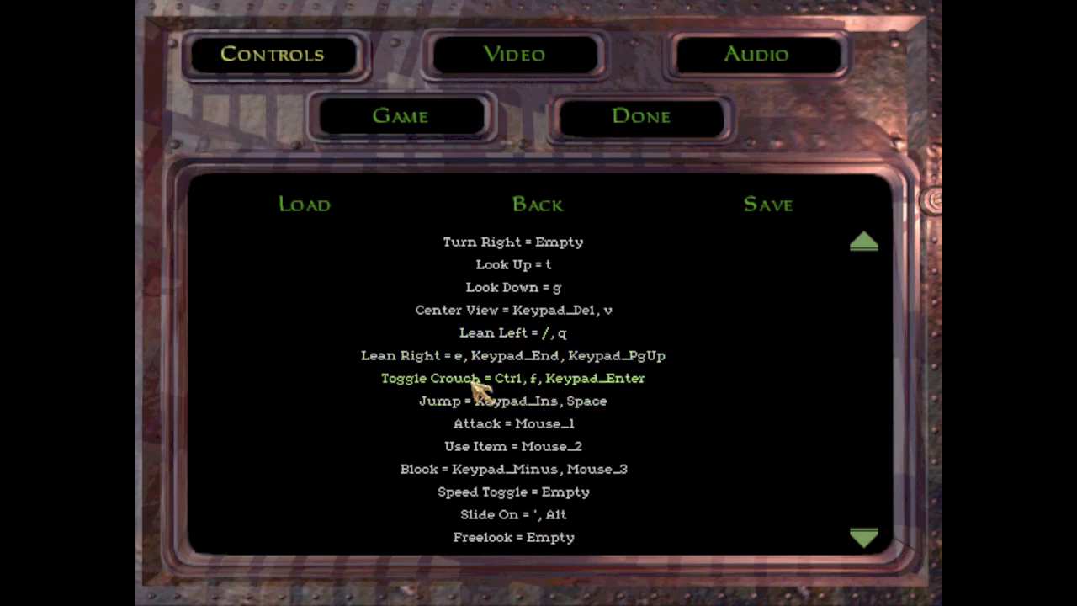
left_click(507, 378)
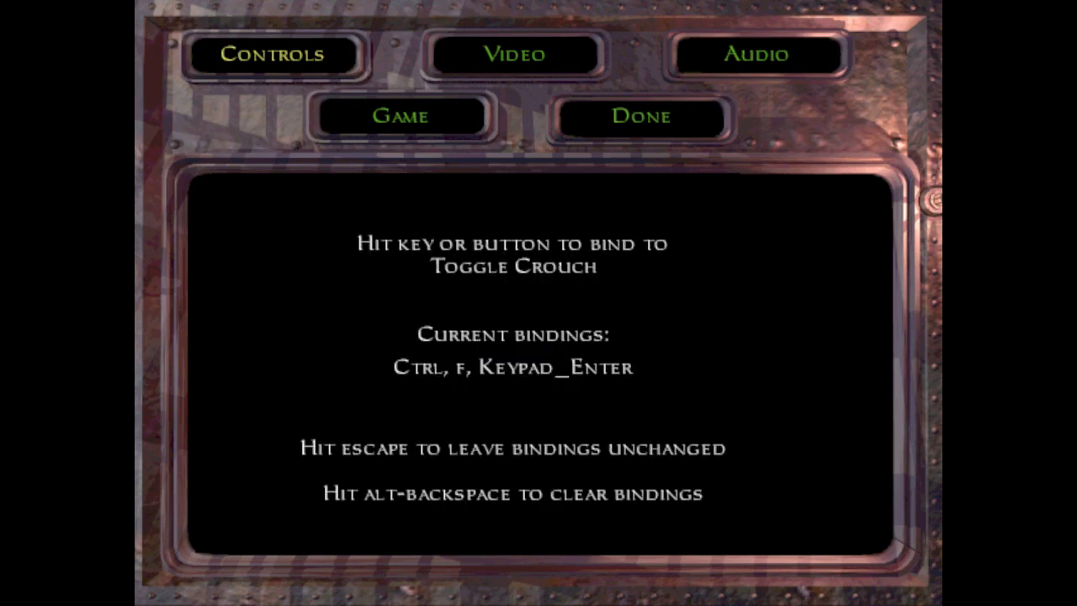
key("x")
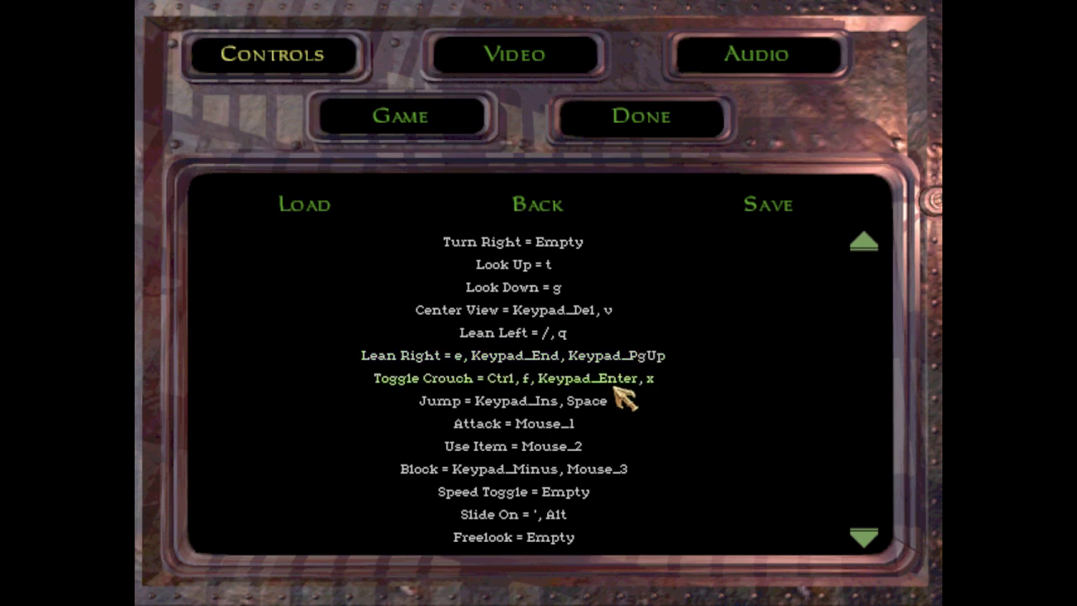
left_click(563, 402)
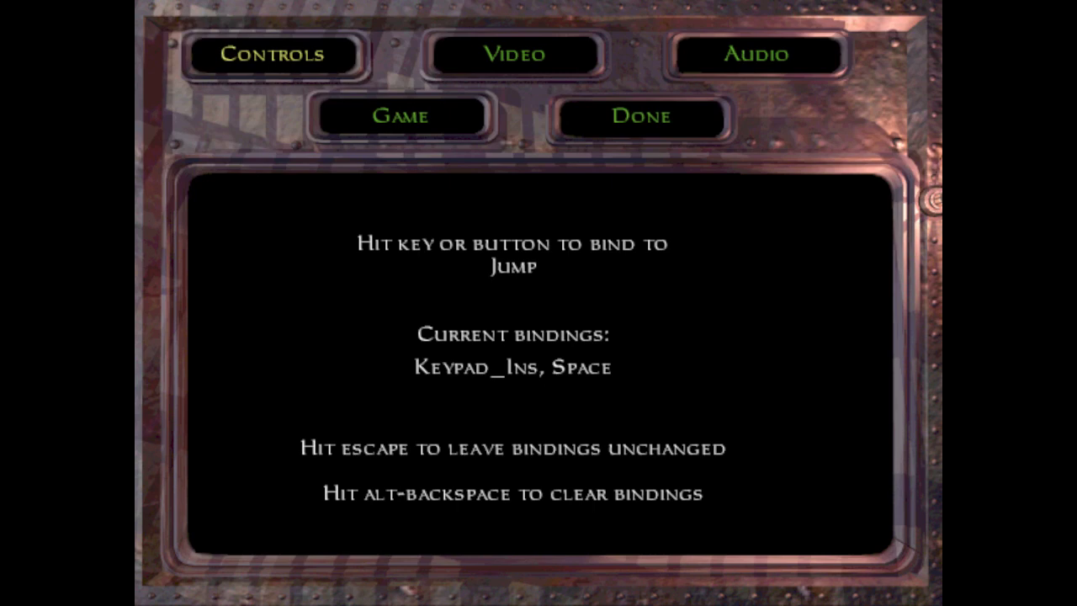
key("Escape")
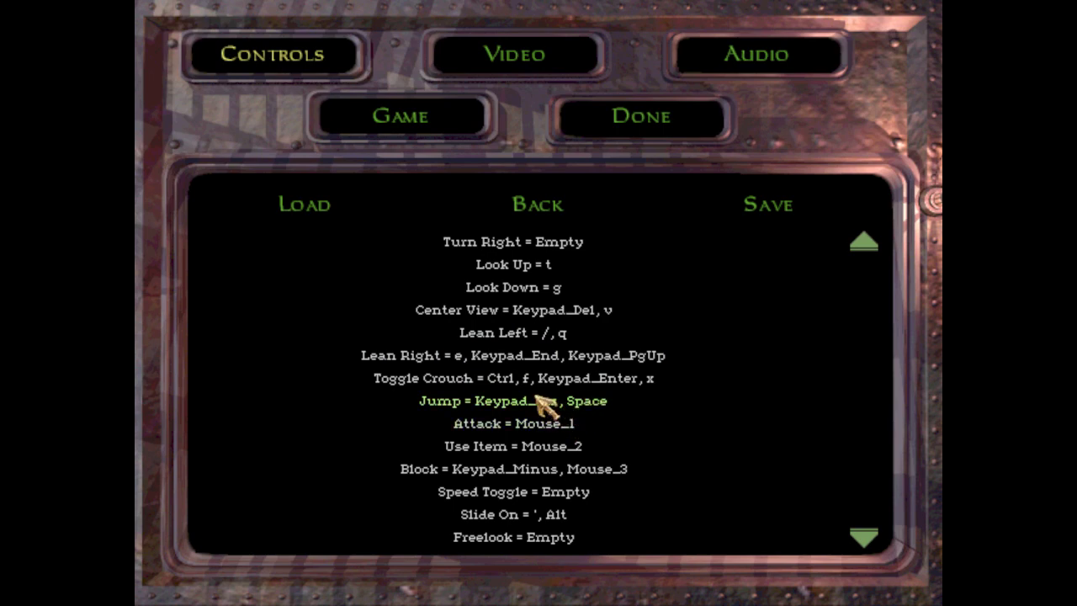
- Add f as an extra Block binding
scroll(579, 429, "down", 1)
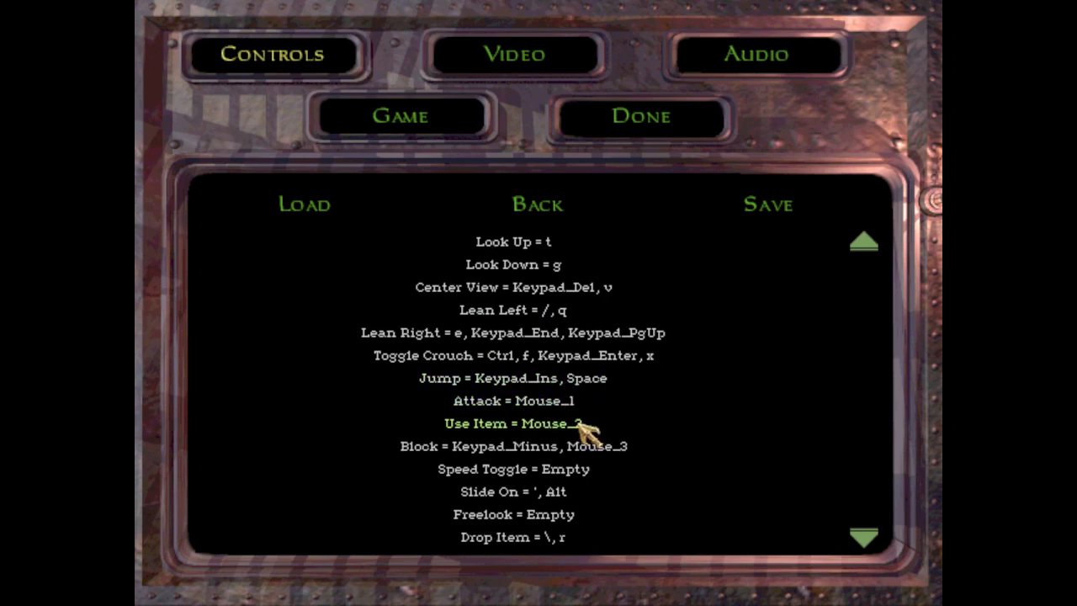
scroll(538, 439, "down", 2)
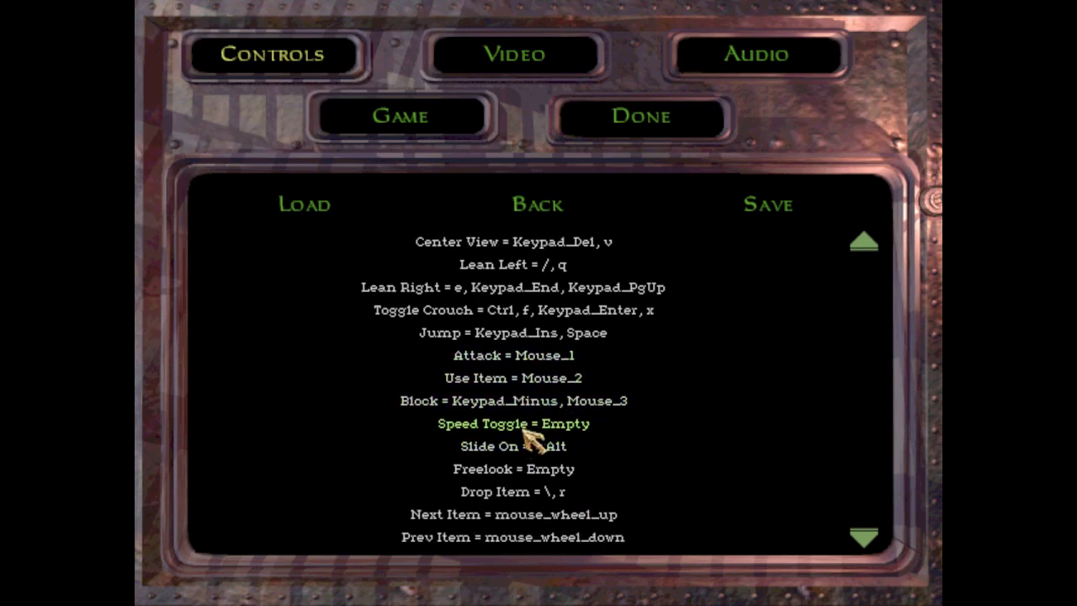
left_click(534, 407)
key("f")
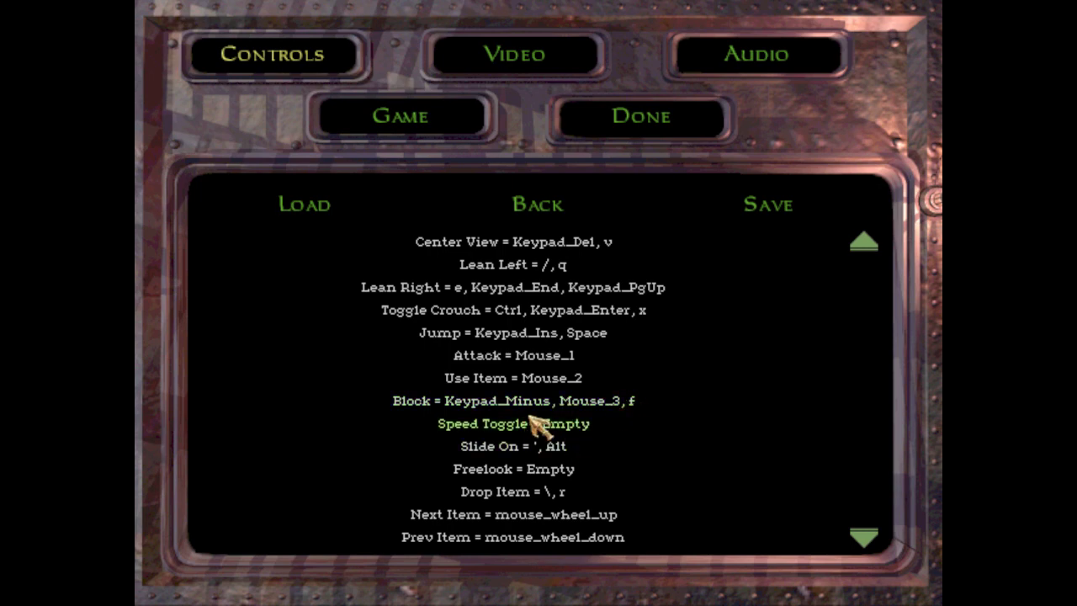
scroll(536, 422, "down", 4)
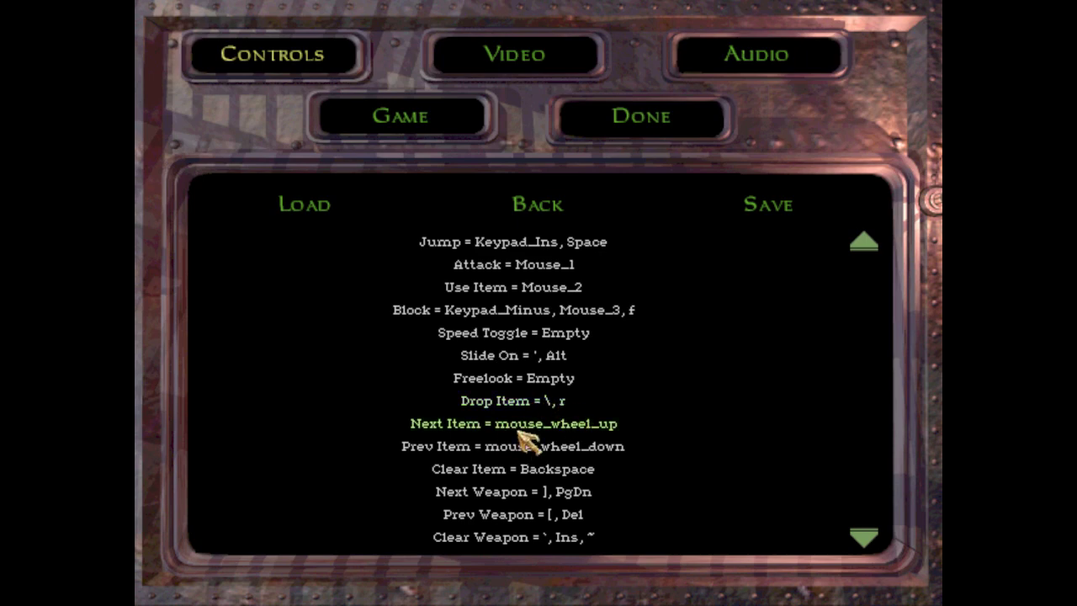
scroll(522, 438, "down", 3)
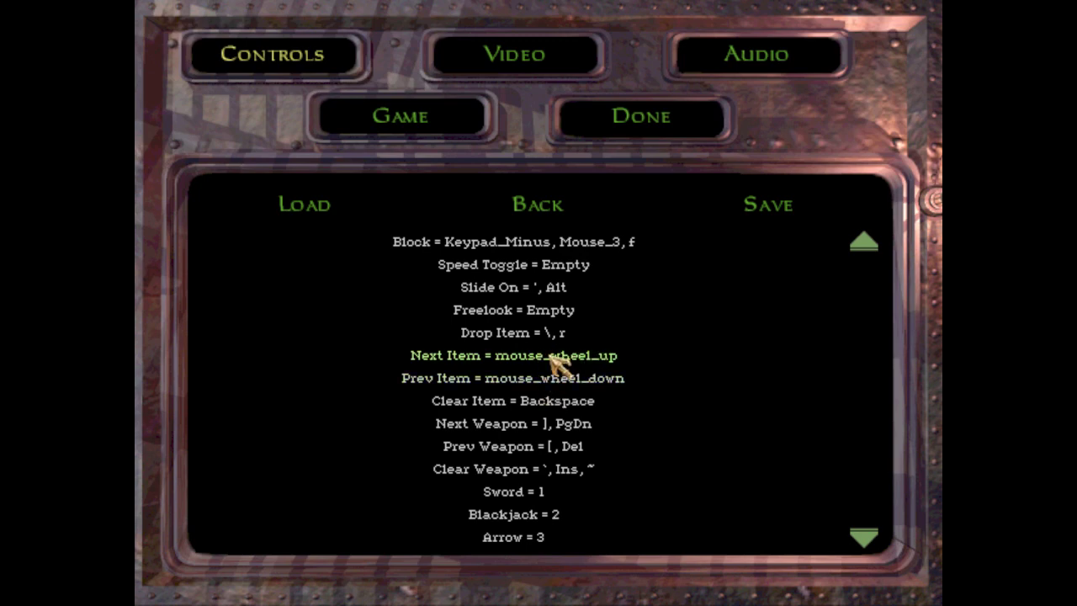
- Add Tab as a keyboard binding for Next Item, alongside mouse_wheel_up
left_click(537, 360)
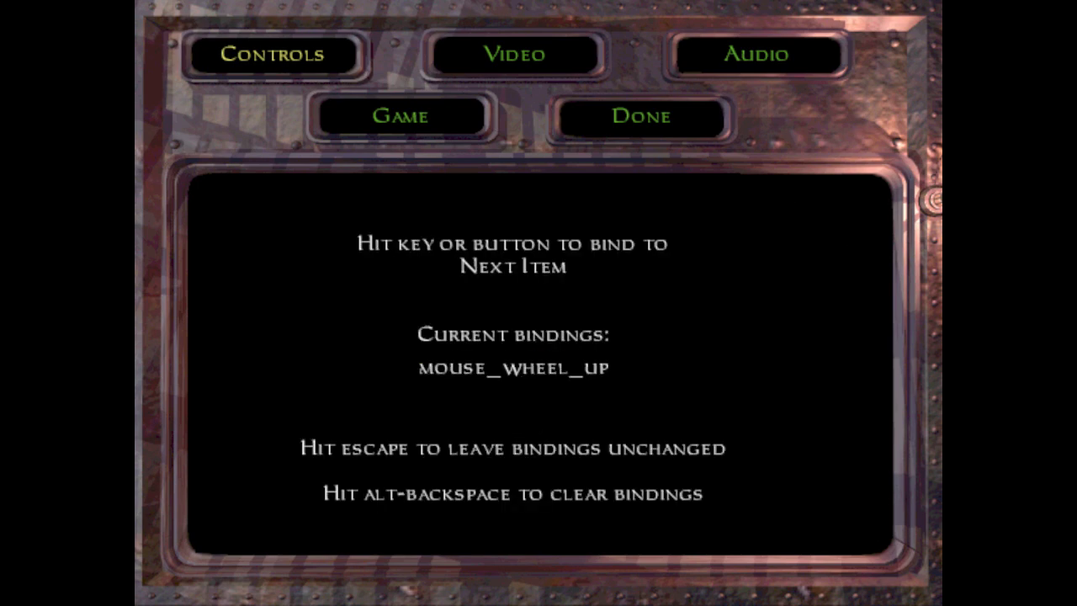
key("Tab")
scroll(526, 370, "up", 4)
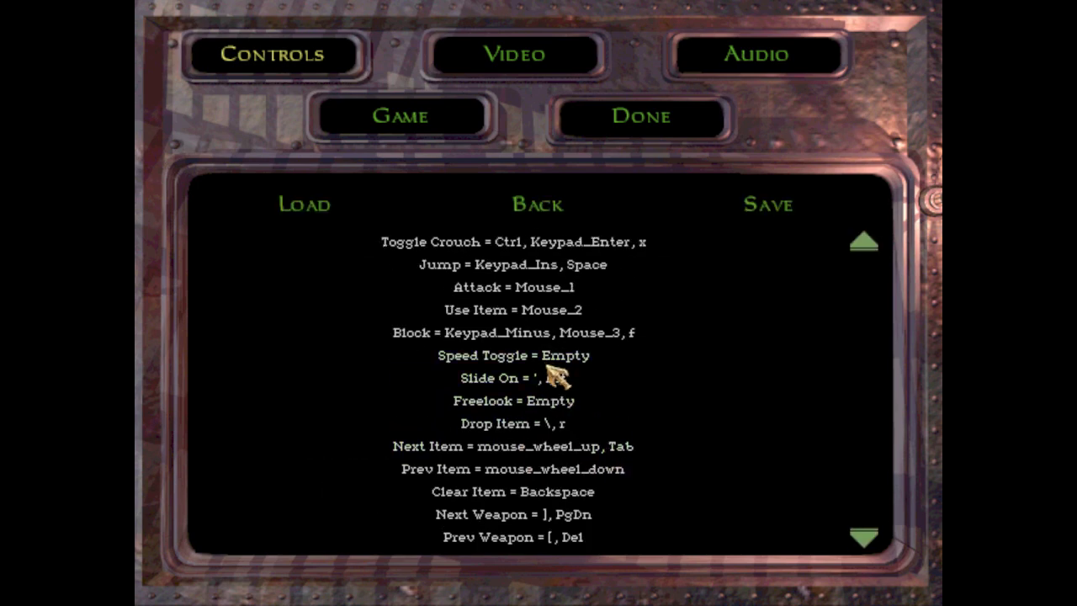
scroll(518, 425, "up", 6)
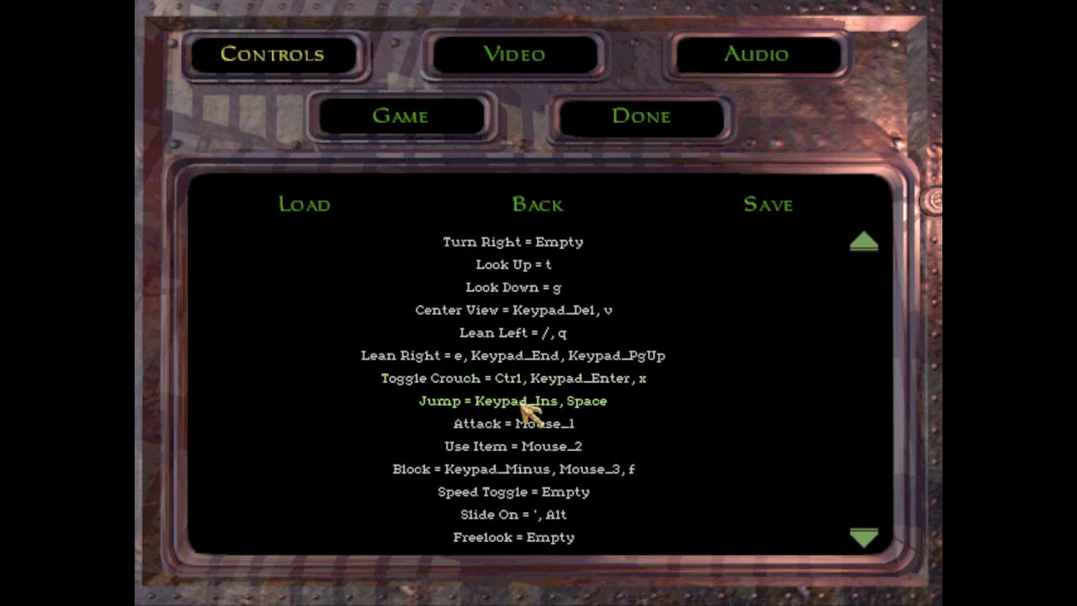
left_click(535, 403)
scroll(535, 403, "up", 1)
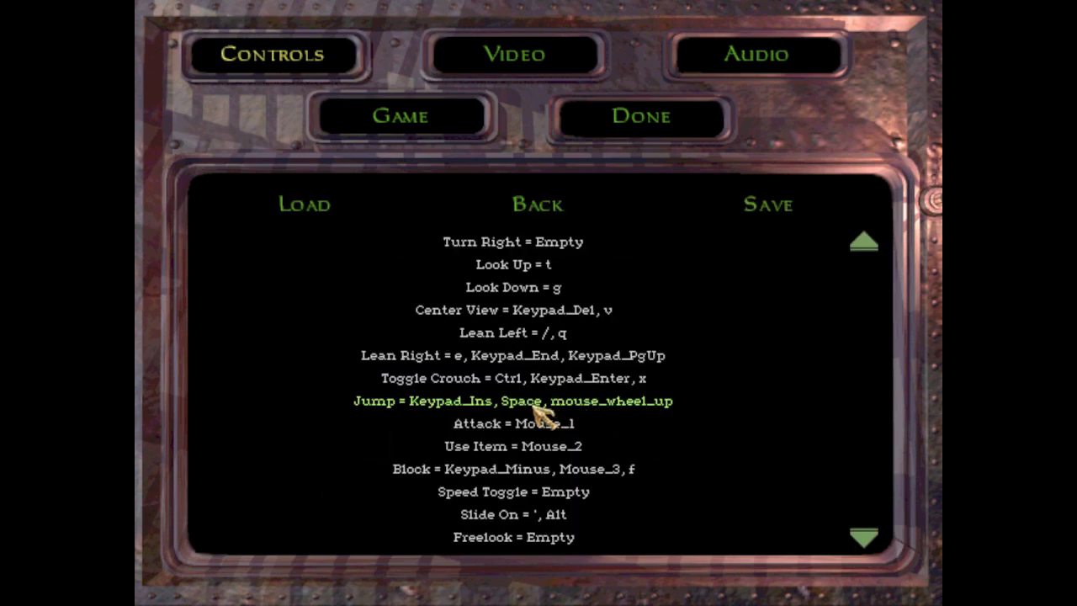
scroll(573, 418, "down", 4)
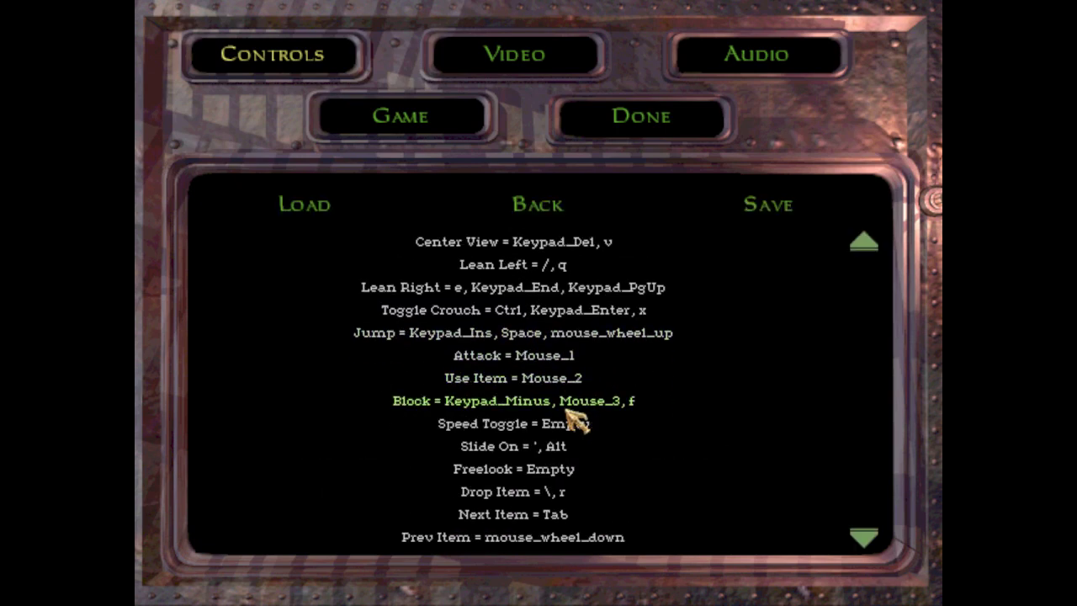
scroll(575, 463, "down", 1)
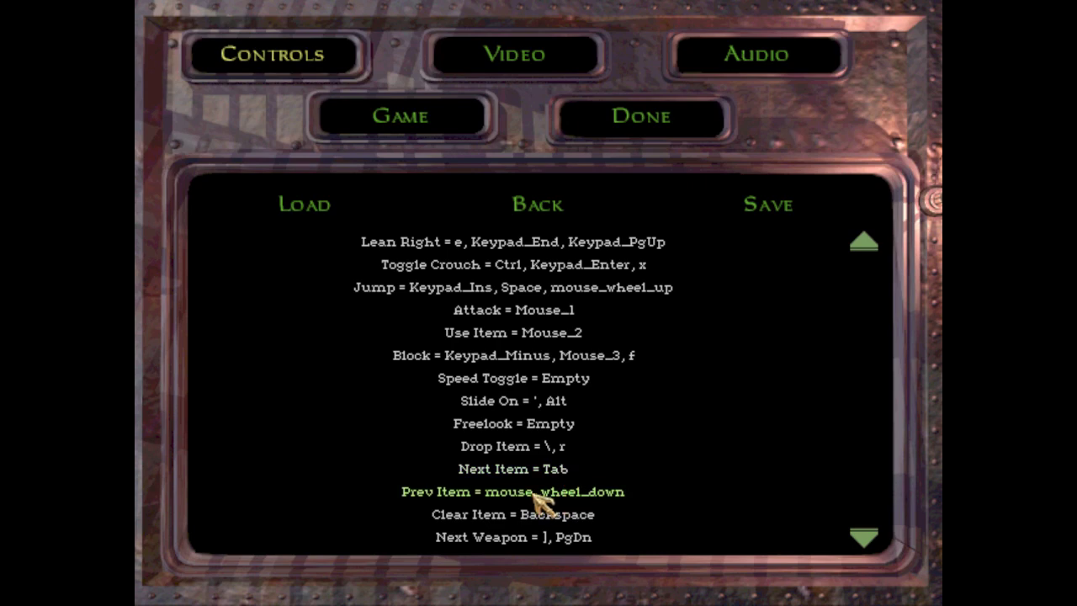
scroll(545, 484, "down", 1)
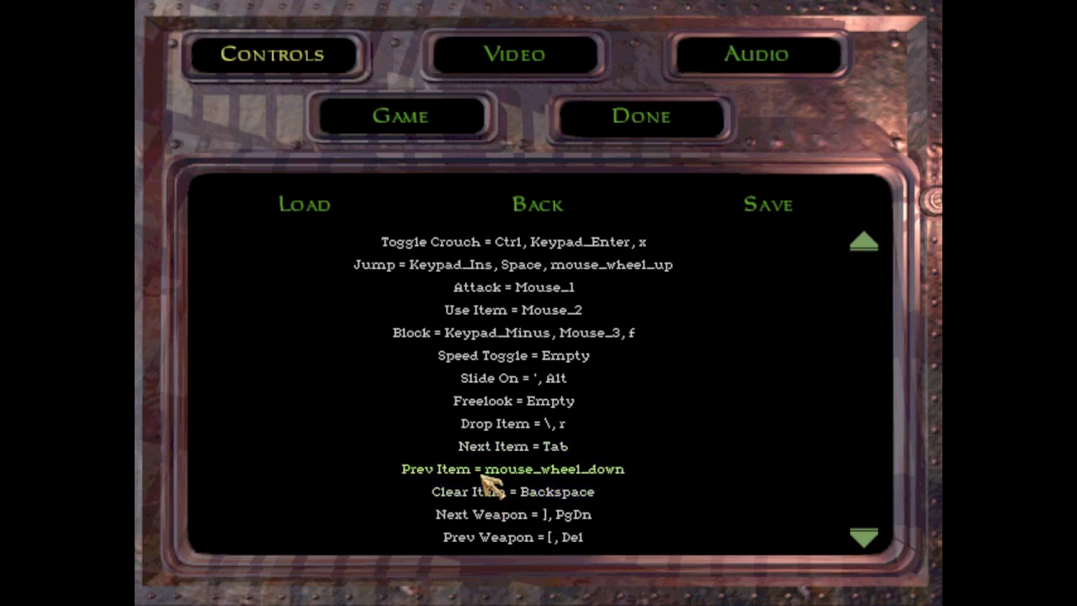
scroll(578, 446, "down", 2)
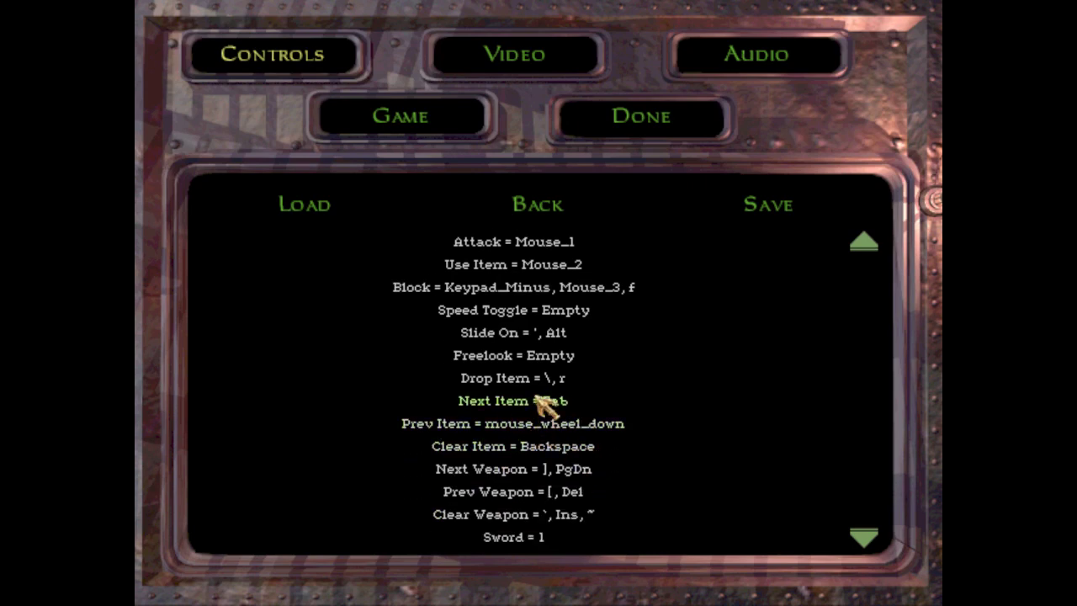
- Add Ctrl and Shift to Clear Item so it reads Backspace, Ctrl, Shift
left_click(543, 404)
scroll(548, 420, "up", 1)
scroll(549, 417, "up", 4)
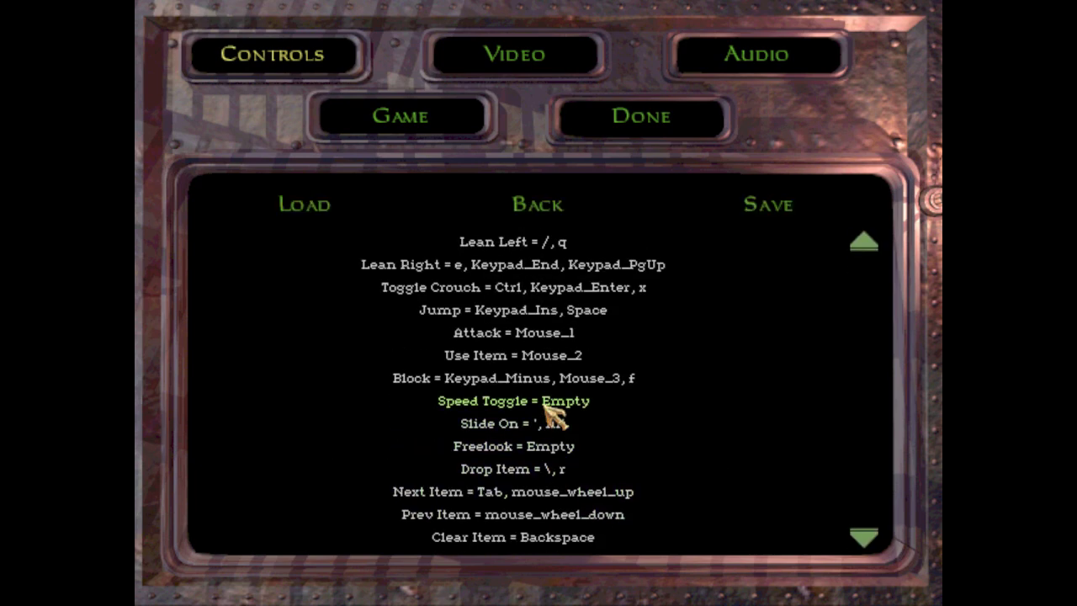
scroll(556, 412, "up", 1)
scroll(580, 361, "down", 3)
scroll(584, 426, "down", 1)
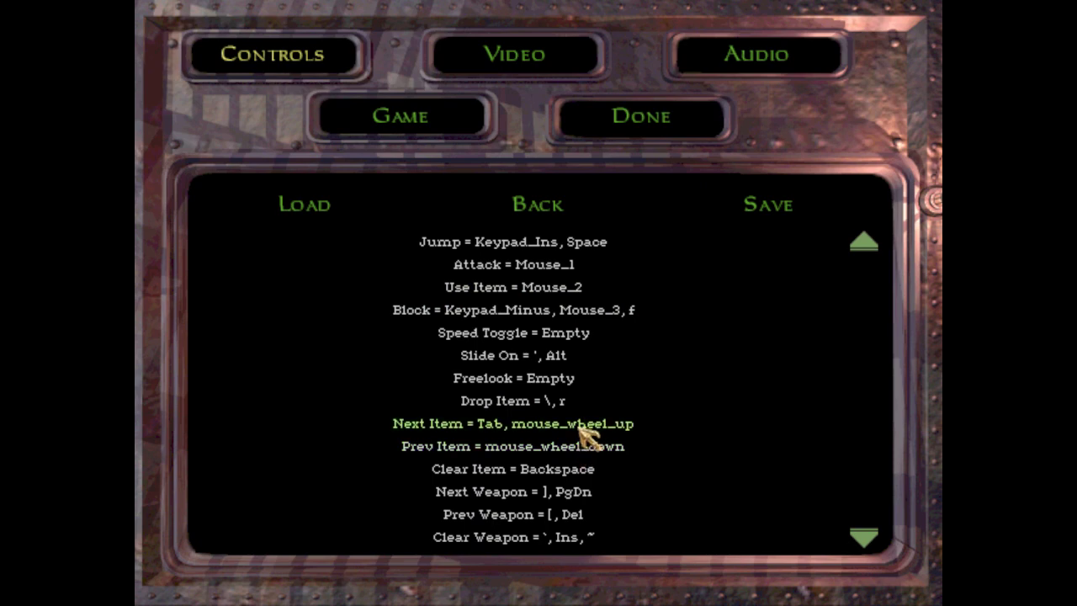
scroll(678, 362, "down", 2)
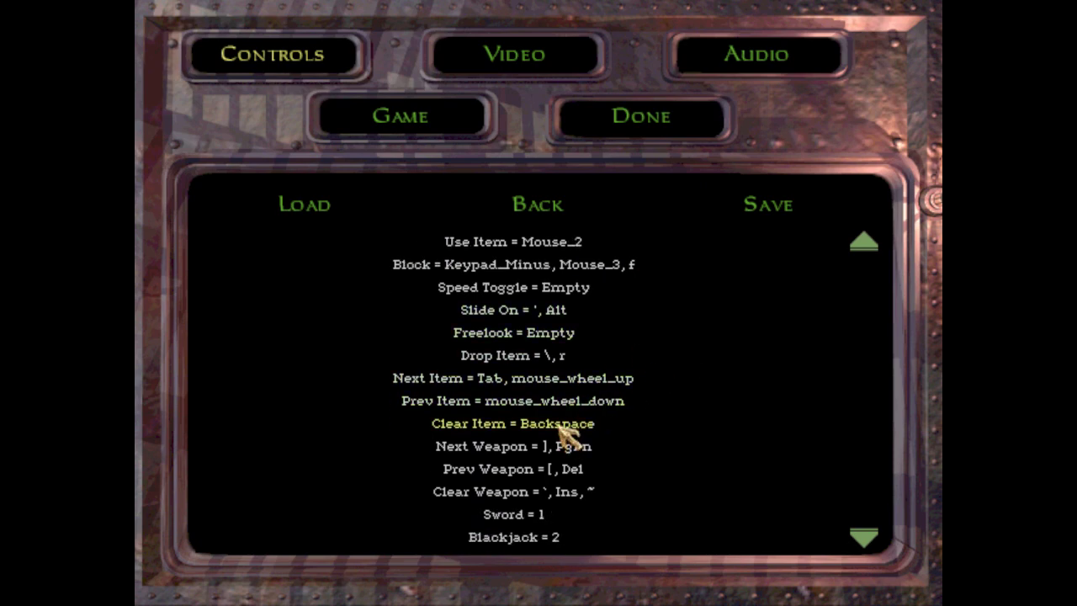
left_click(562, 433)
key("ctrl")
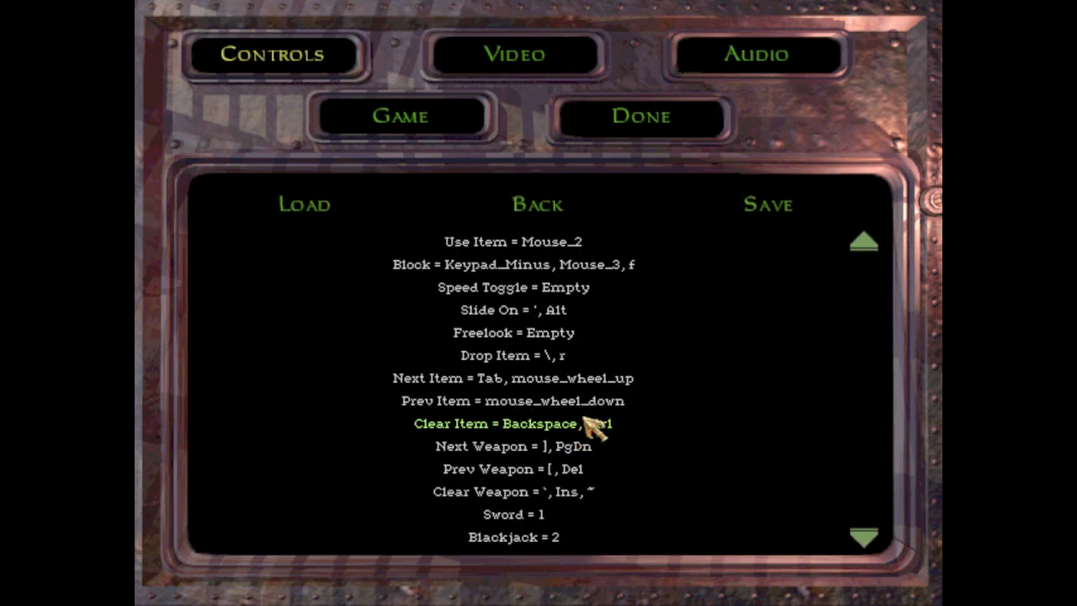
left_click(592, 430)
key("shift")
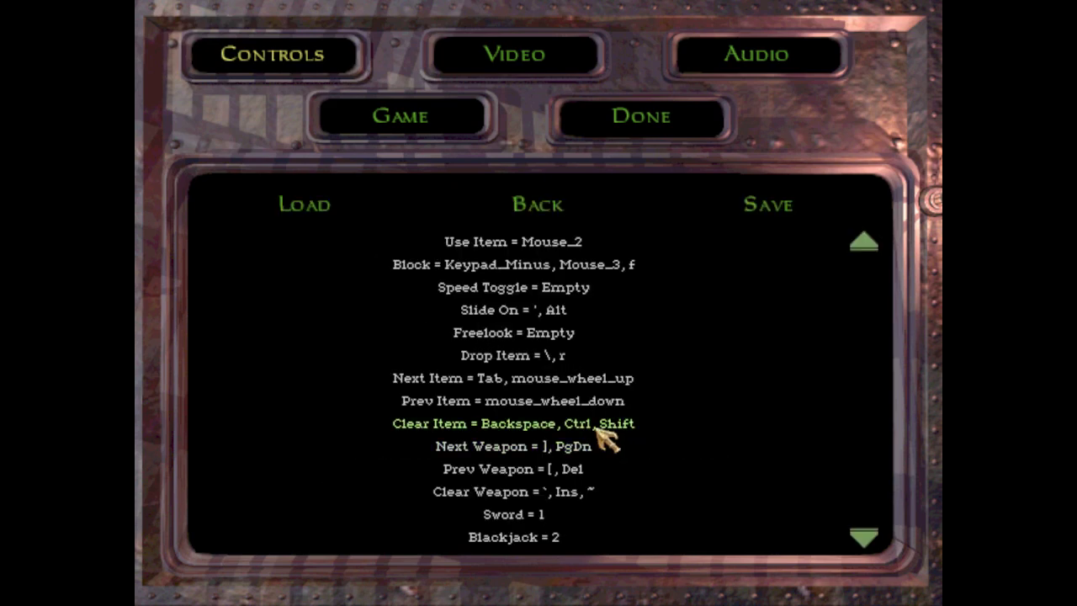
- Bind the middle mouse button (Mouse_3) to Clear Weapon alongside `, Ins and ~
scroll(589, 438, "down", 3)
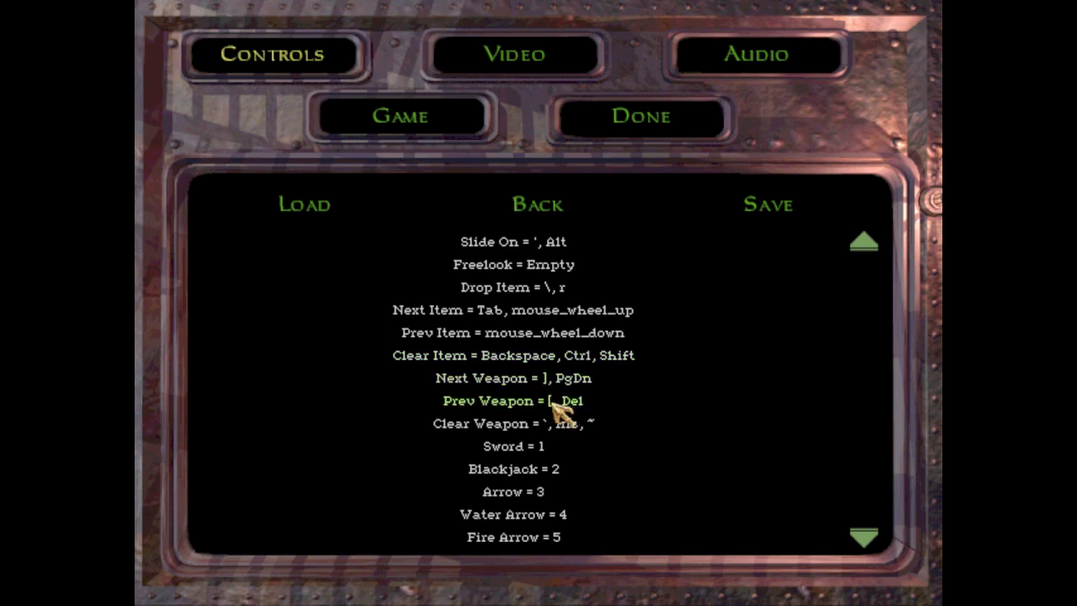
left_click(560, 425)
middle_click(559, 424)
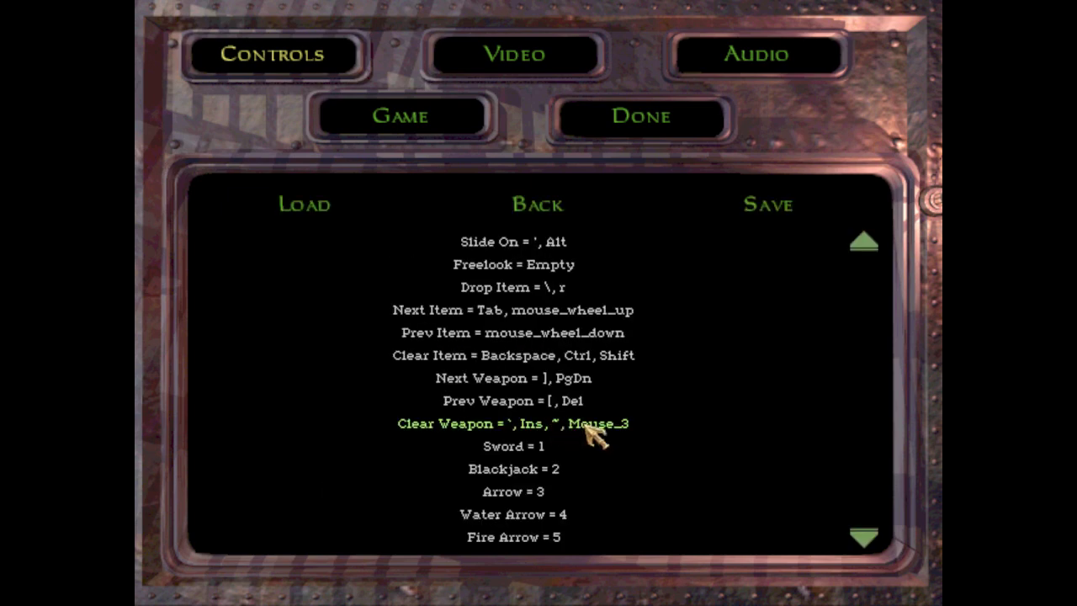
scroll(578, 450, "down", 2)
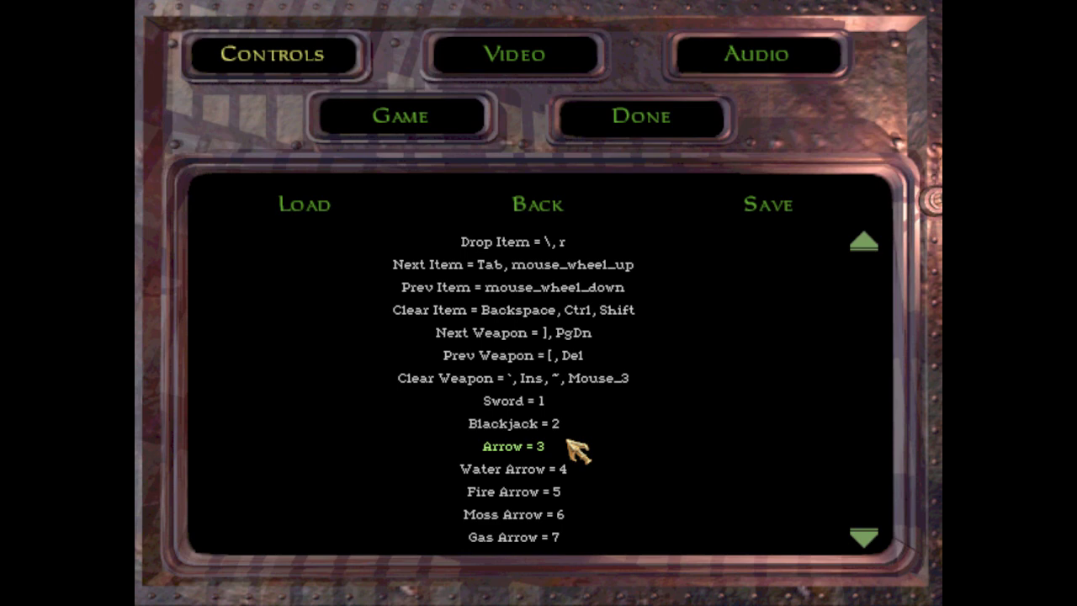
scroll(568, 404, "down", 4)
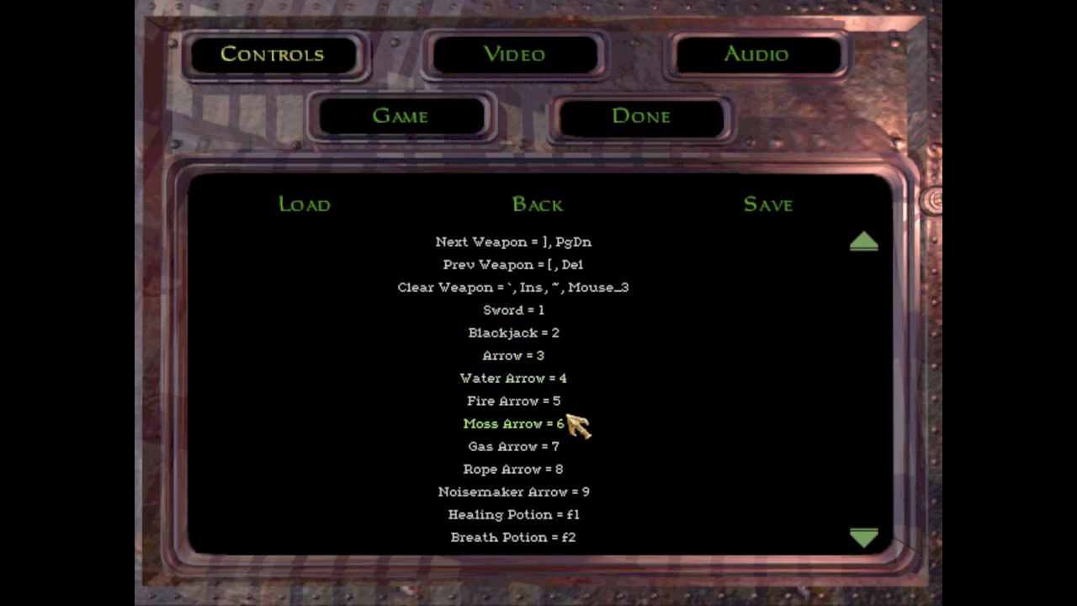
scroll(569, 416, "down", 2)
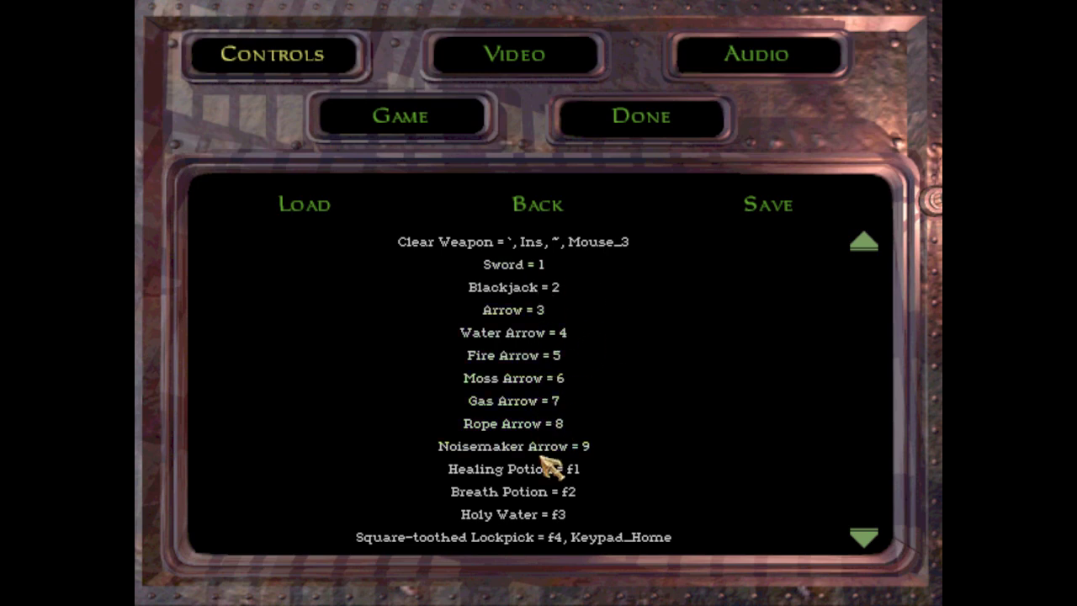
scroll(553, 466, "down", 4)
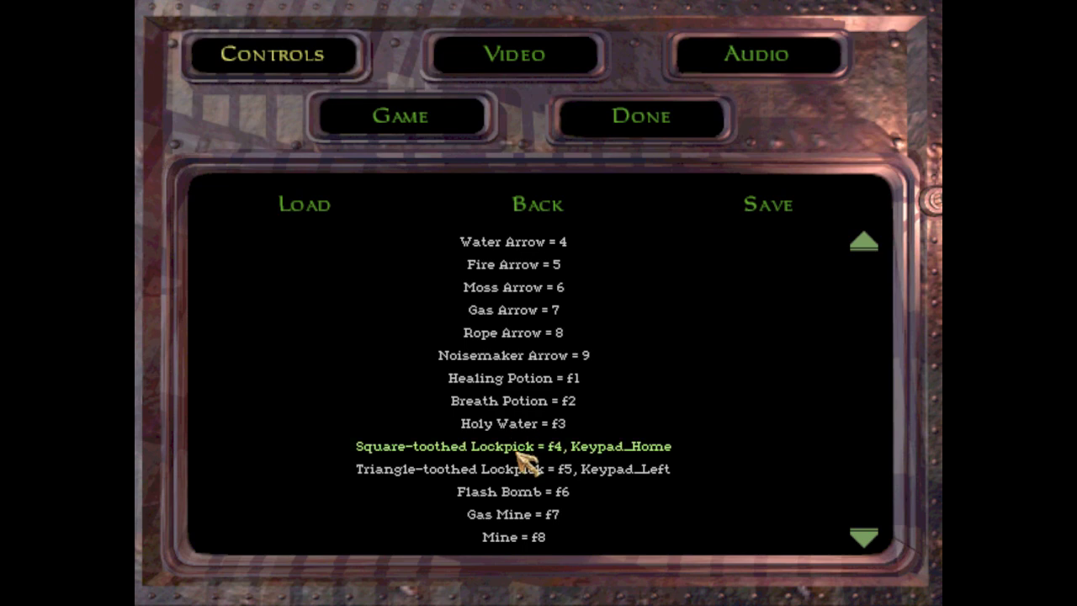
scroll(518, 454, "down", 6)
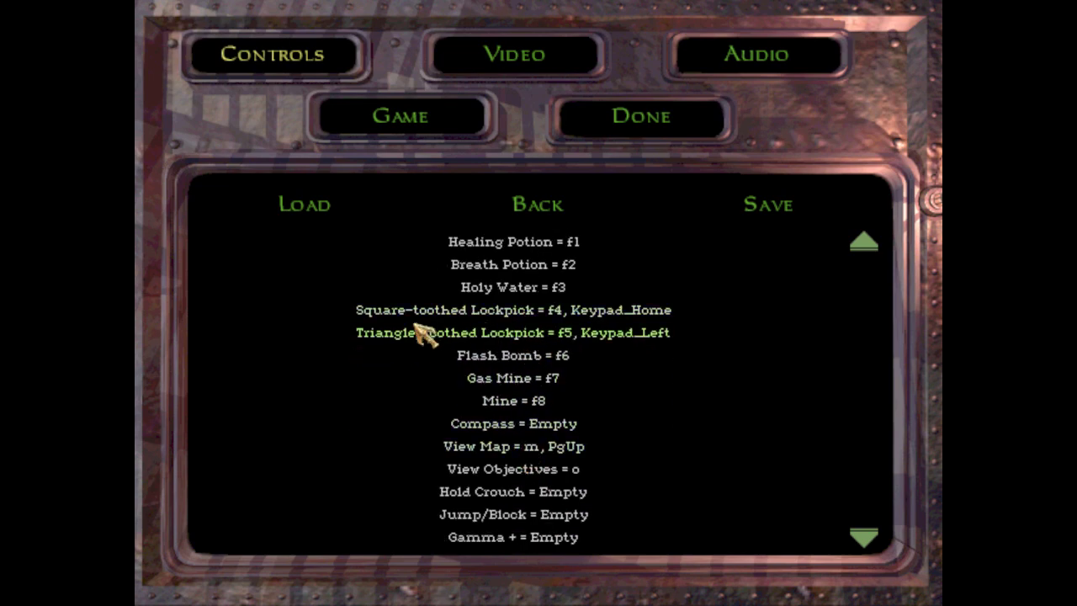
- Add t as a Flash Bomb binding
left_click(543, 357)
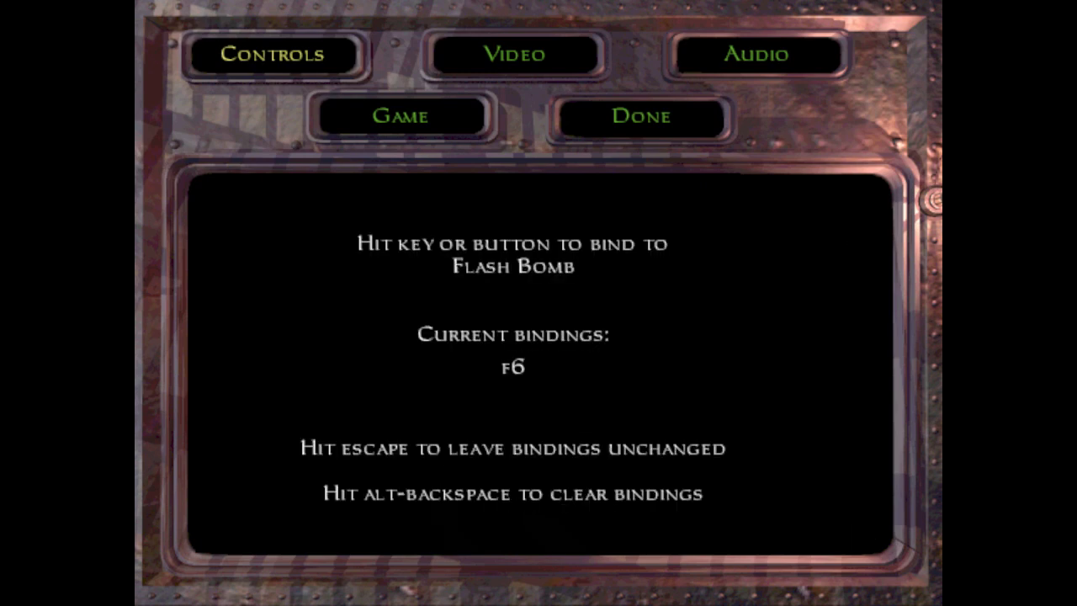
key("t")
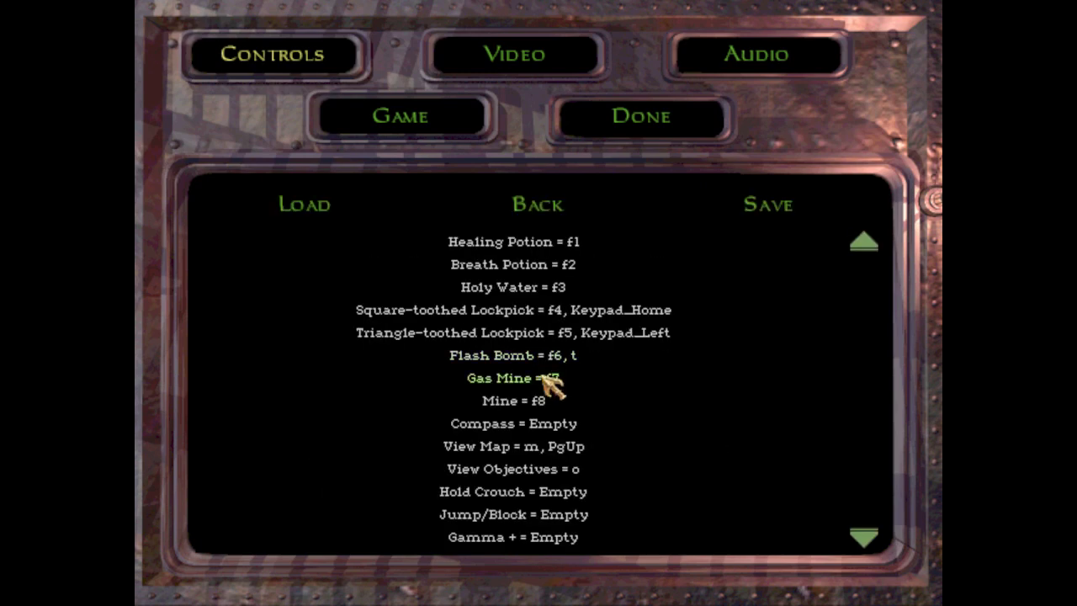
scroll(553, 387, "down", 1)
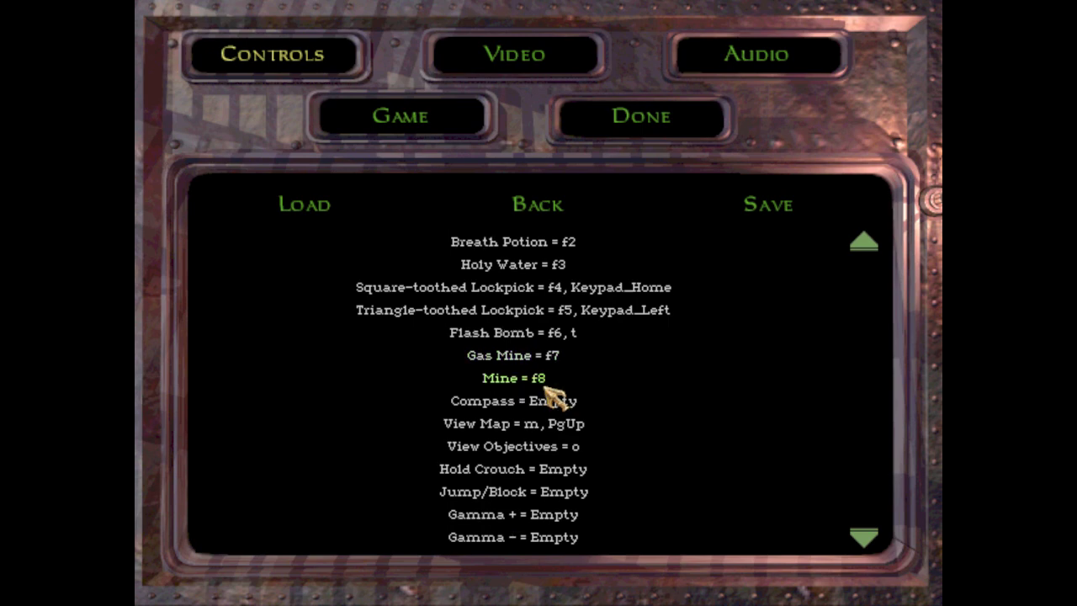
scroll(543, 404, "down", 5)
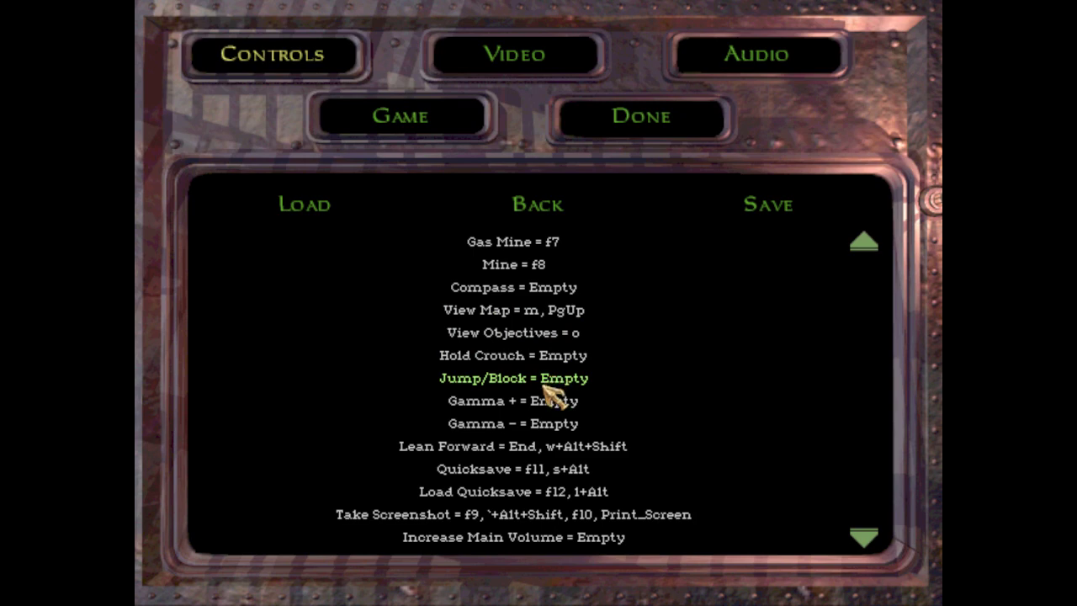
scroll(560, 419, "down", 2)
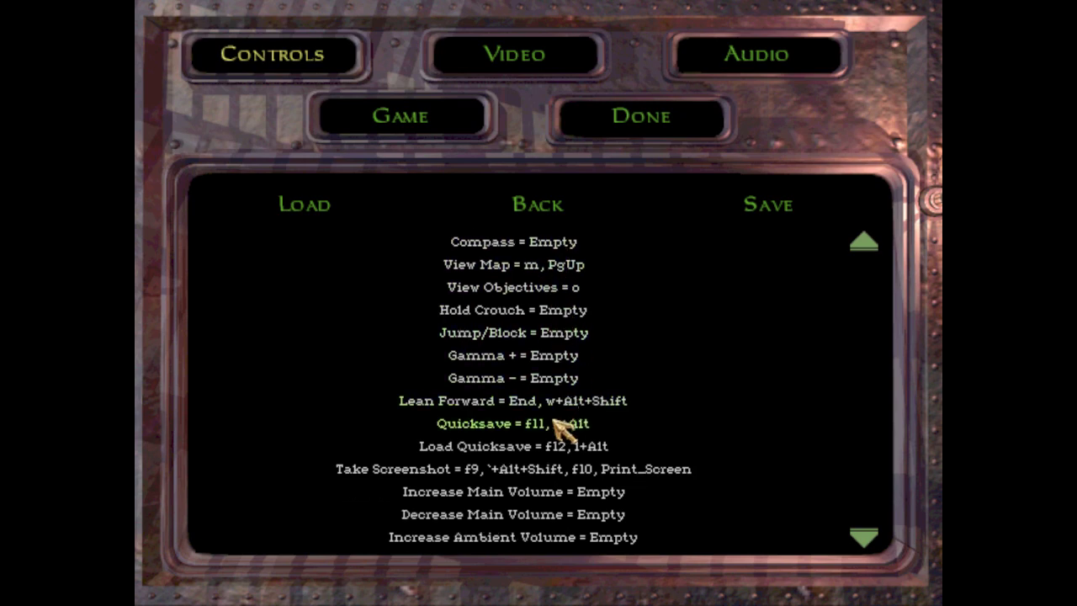
- Add Alt as an extra Lean Forward binding
left_click(539, 404)
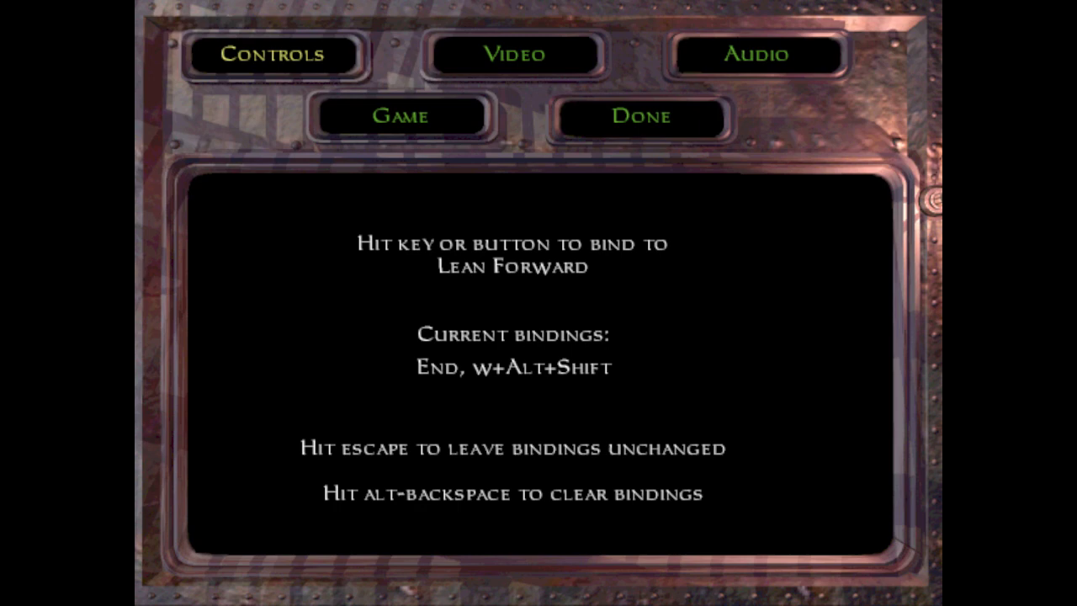
key("alt")
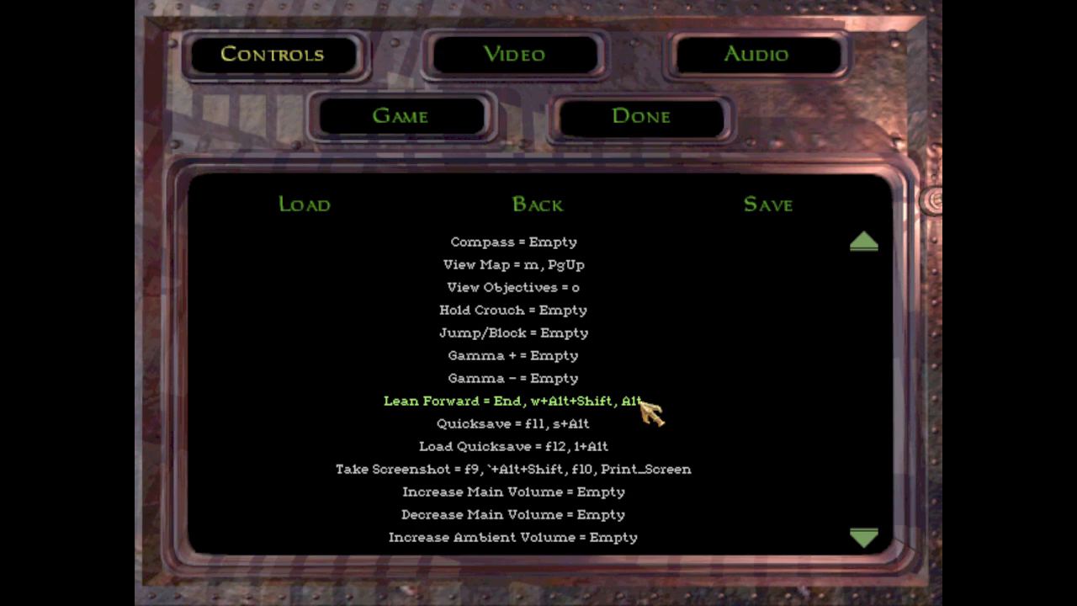
scroll(594, 431, "down", 1)
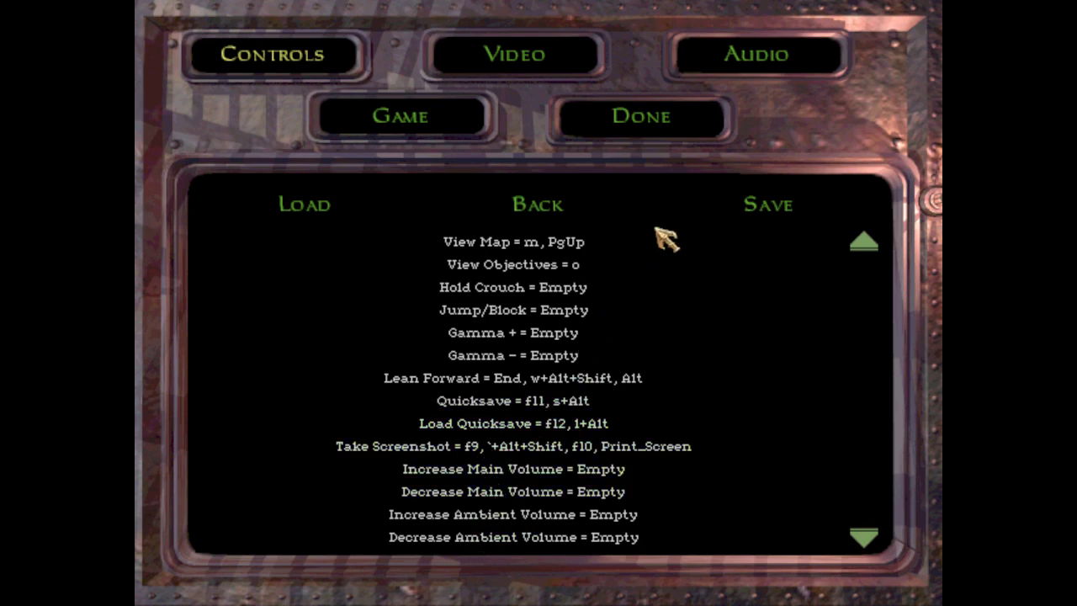
- Save the bindings in the first empty slot as bind file 'tutorial 101', then view Video options
left_click(765, 210)
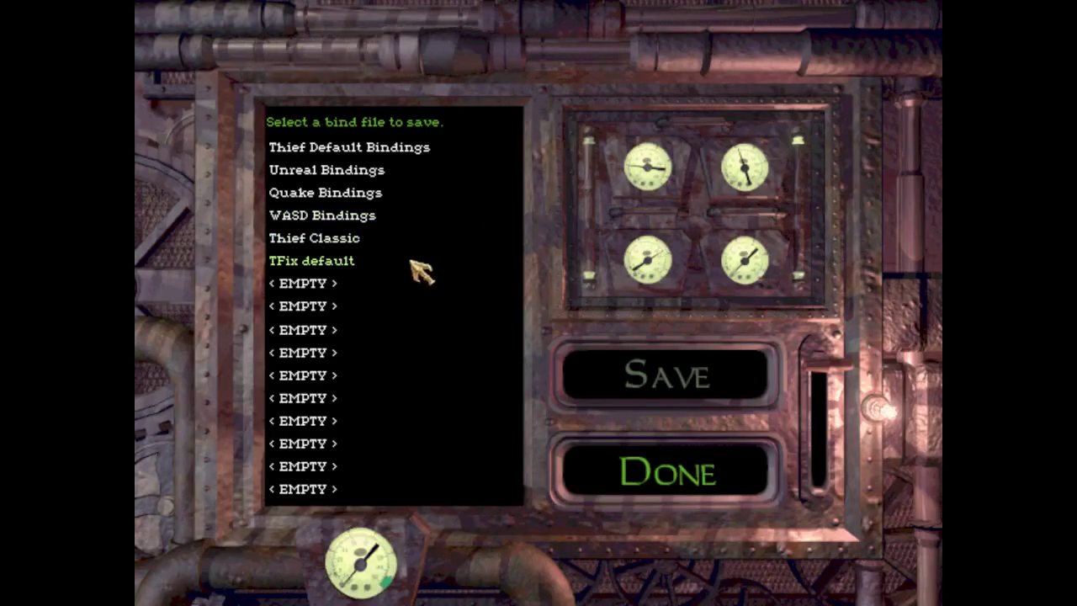
left_click(364, 287)
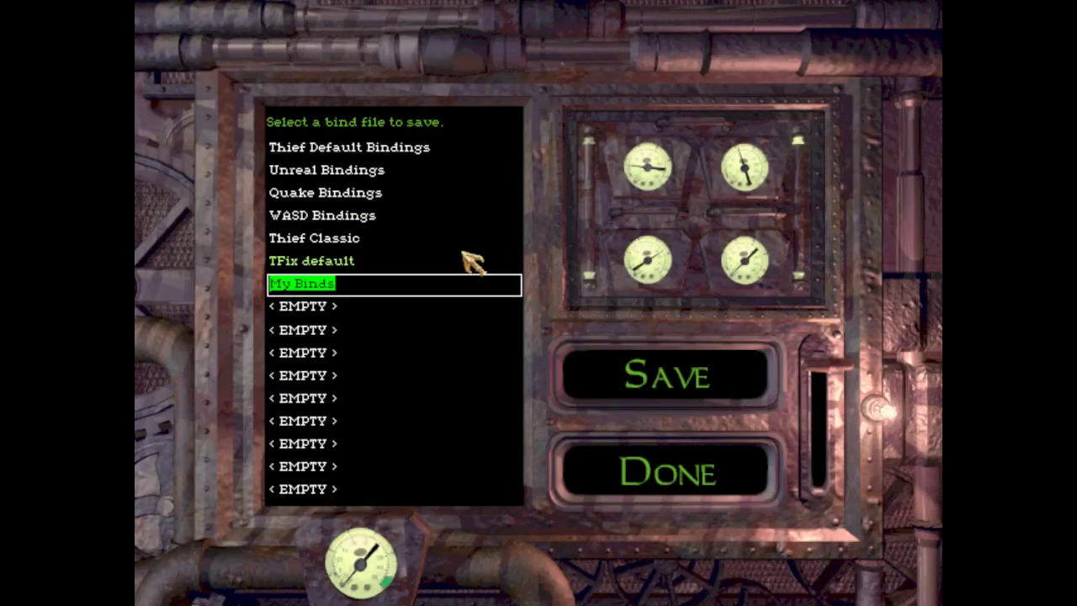
type("10")
key("BackSpace")
key("BackSpace")
type("tutoria")
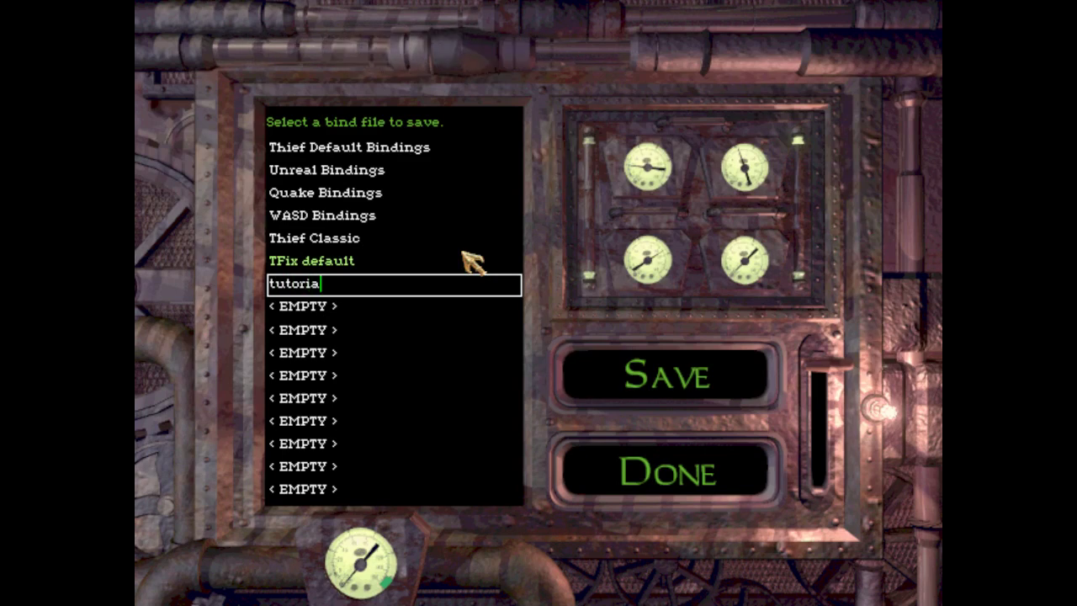
type("l 101")
key("Return")
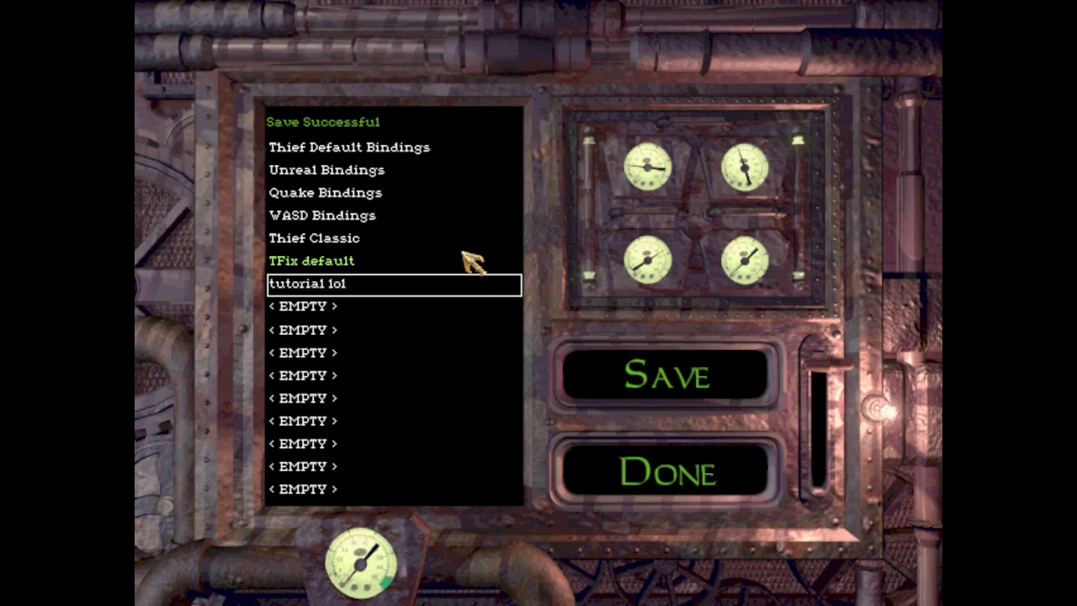
left_click(685, 476)
left_click(546, 54)
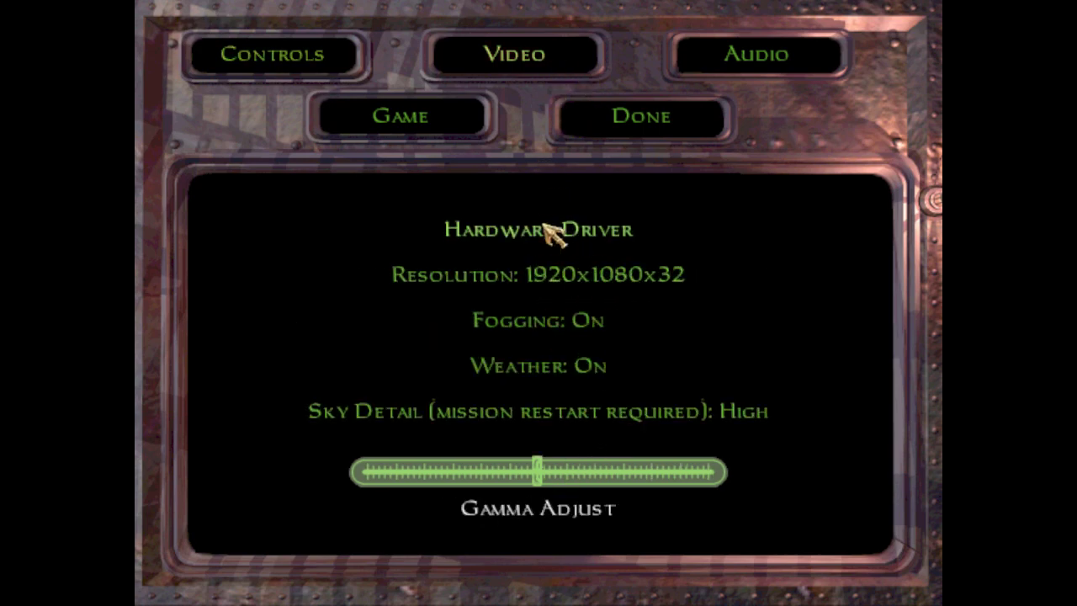
- Raise Gamma Adjust two notches and lower Mouse Sensitivity from midpoint to about one fifth
left_click(637, 476)
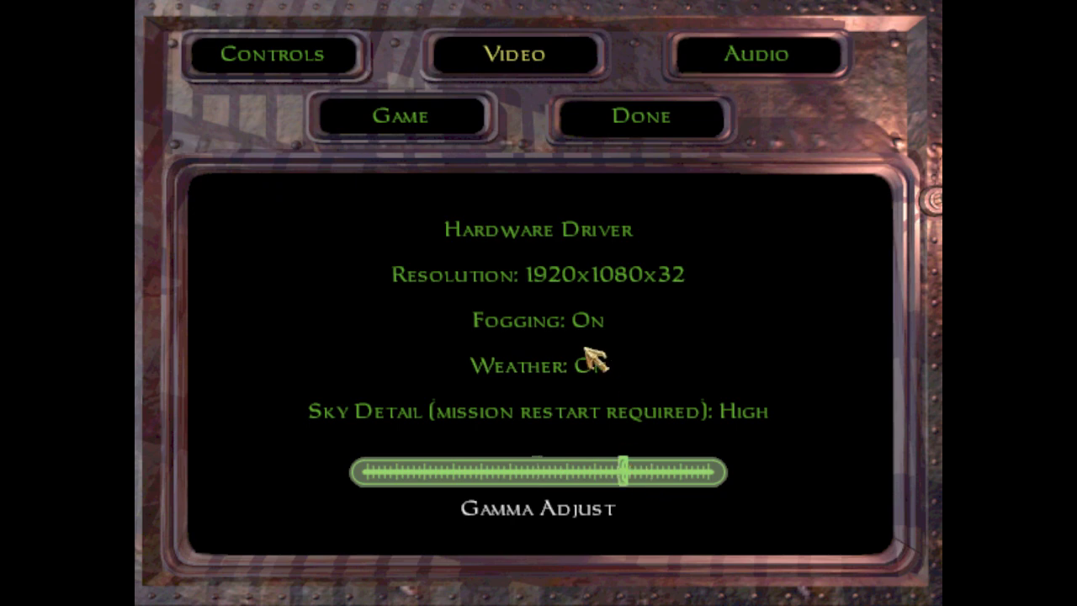
left_click(640, 474)
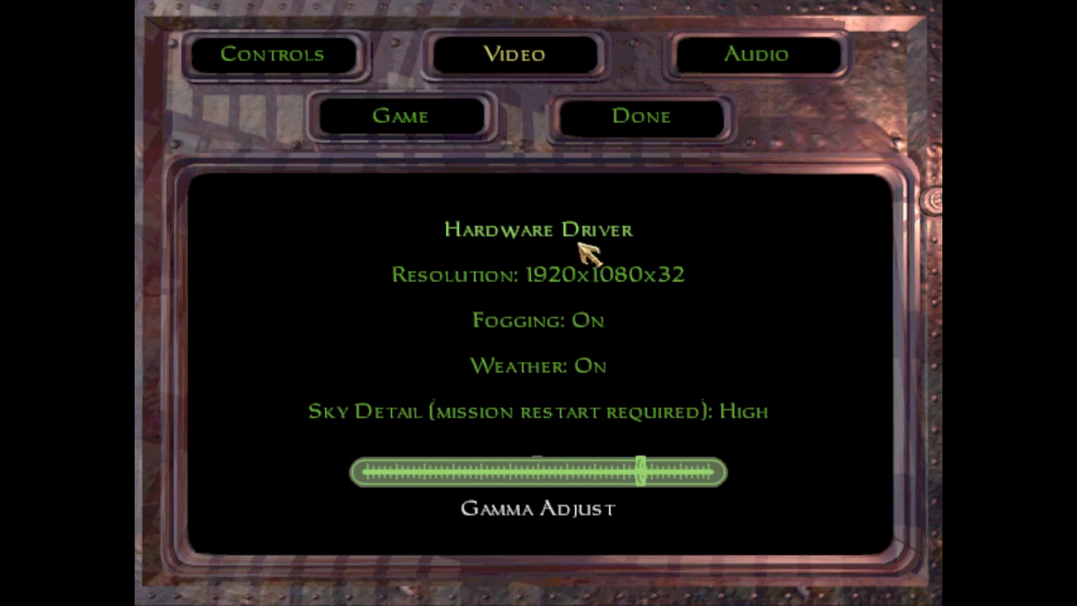
left_click(731, 52)
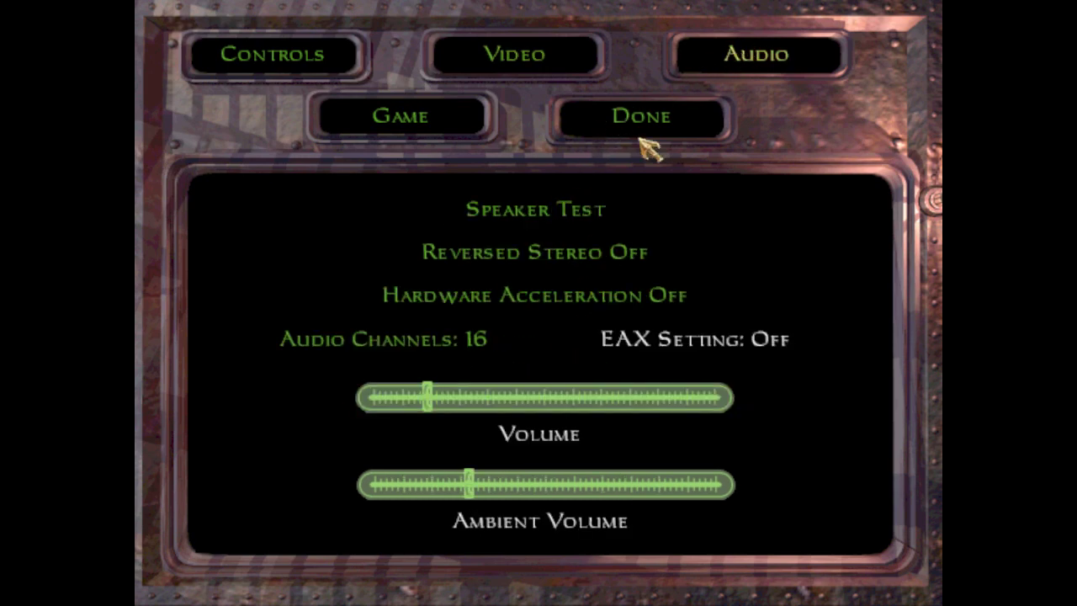
left_click(421, 108)
left_click(347, 72)
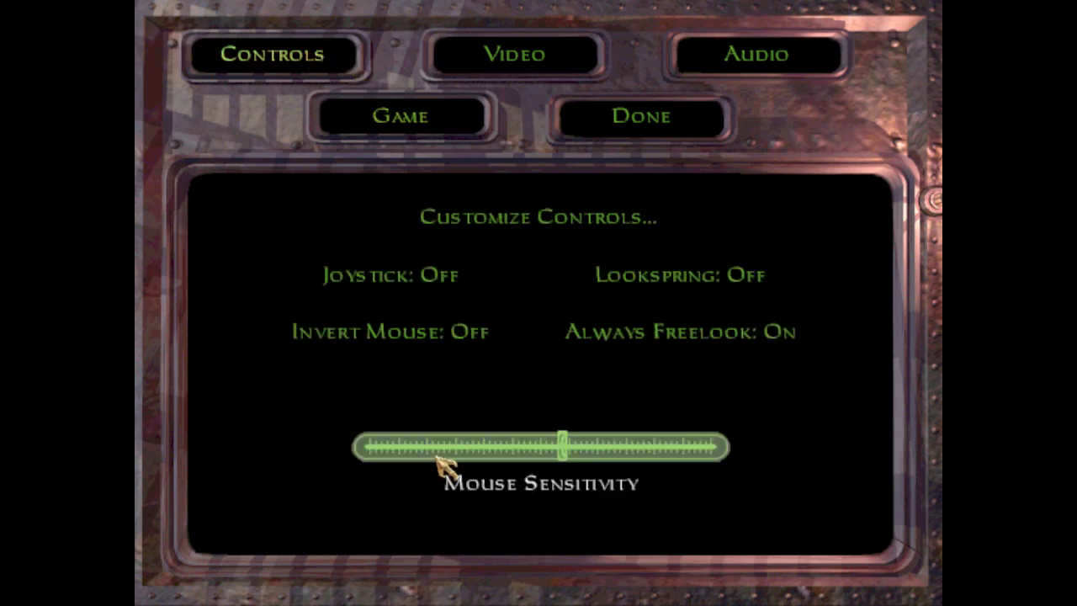
mouse_move(435, 451)
left_mouse_down()
mouse_move(410, 446)
mouse_move(423, 448)
left_mouse_up()
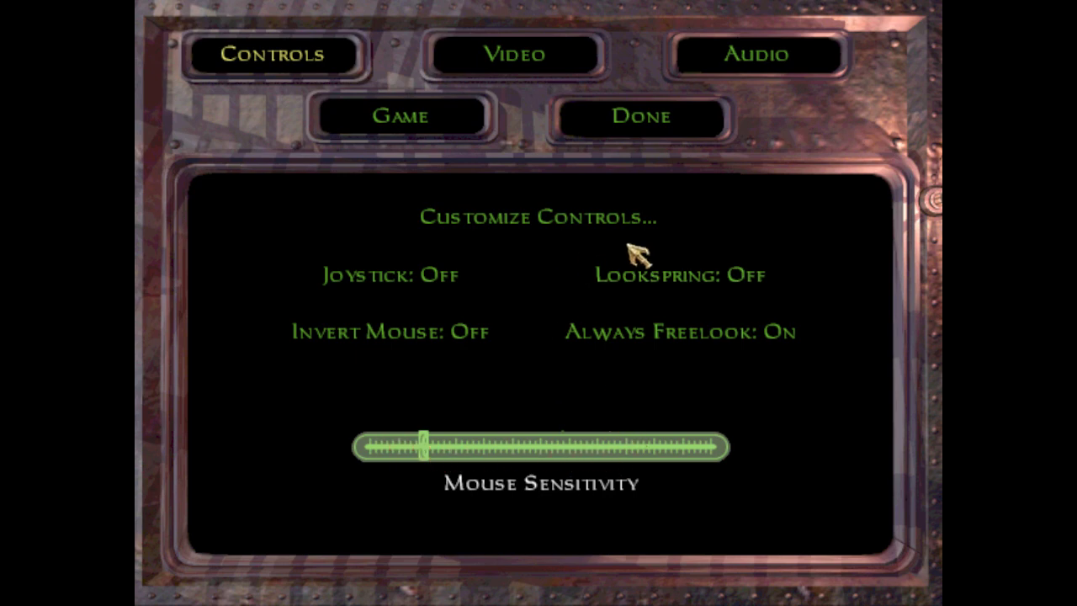
- Click Done to close the options and return to the main menu
left_click(625, 120)
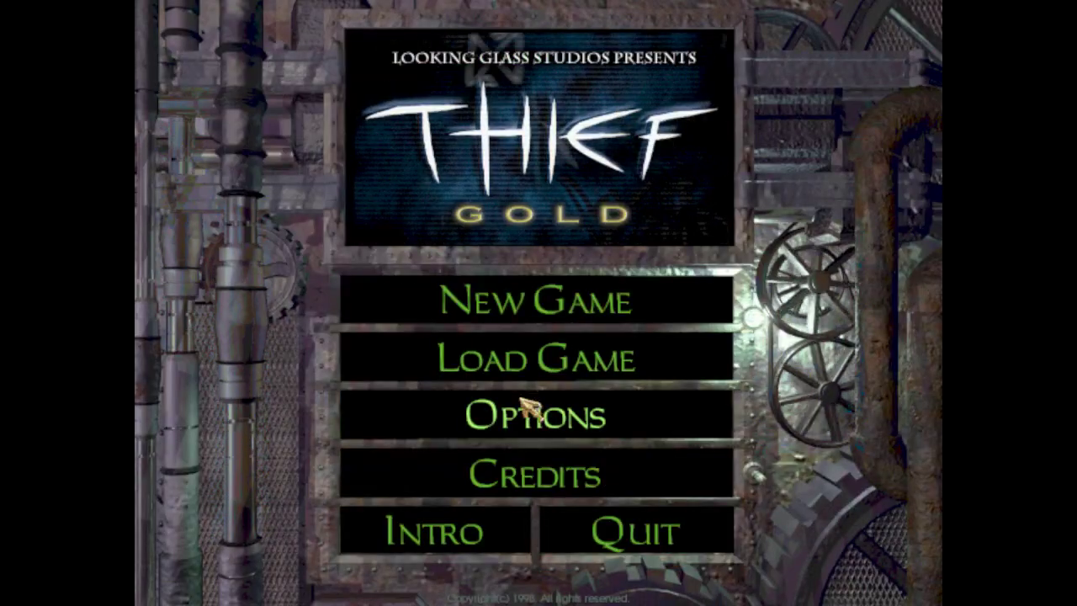